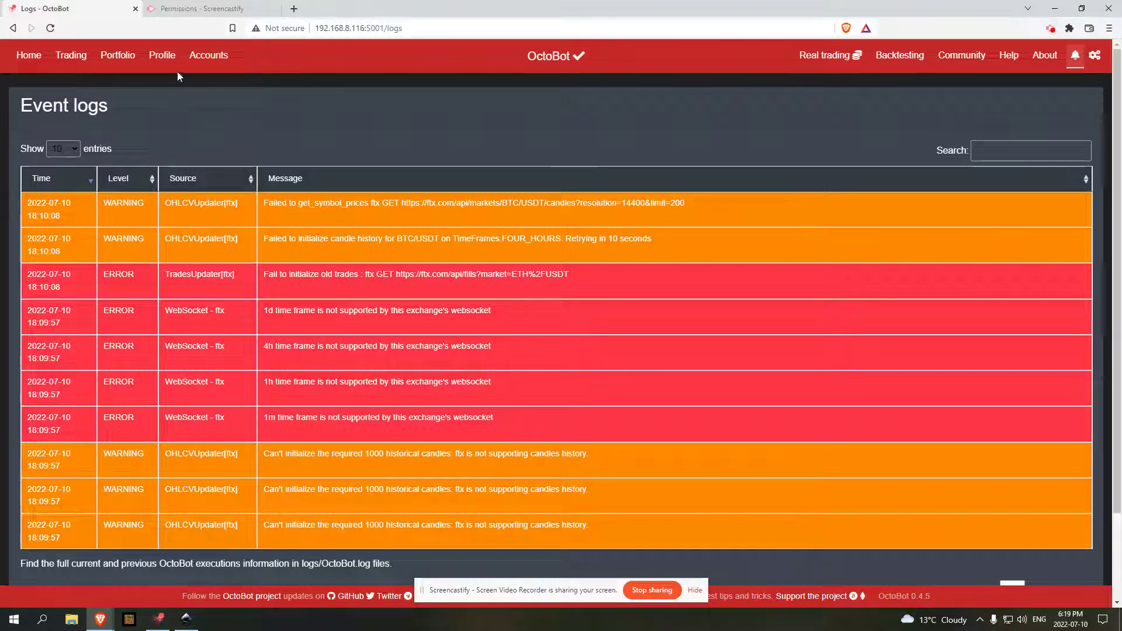
- Browse the available profiles, then open the event logs and scroll the first page
left_click(163, 59)
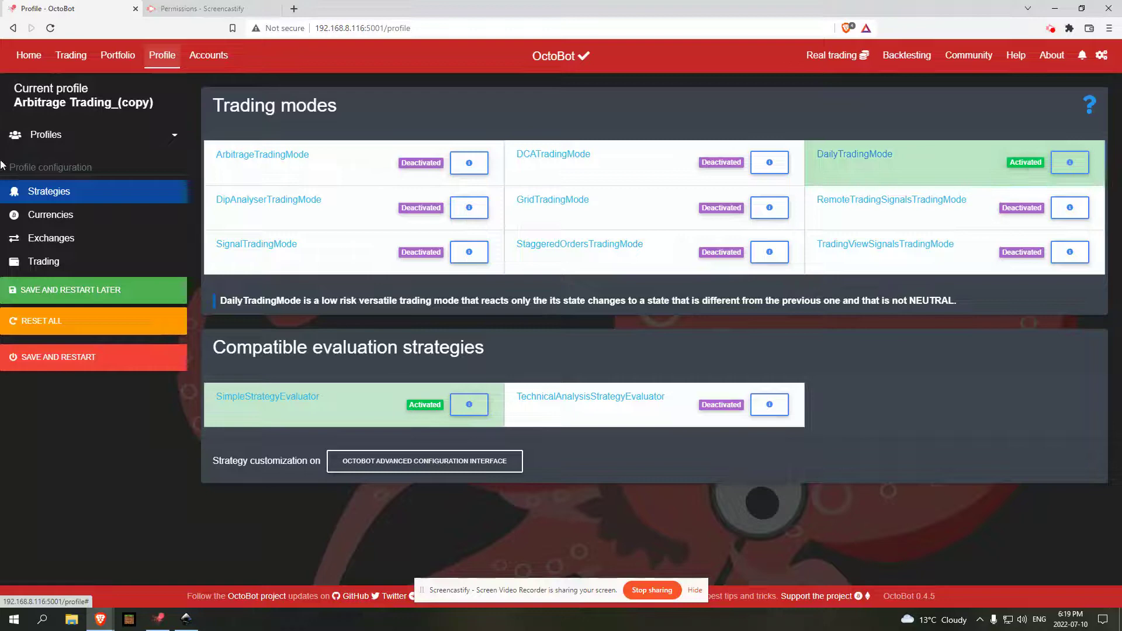
left_click(156, 140)
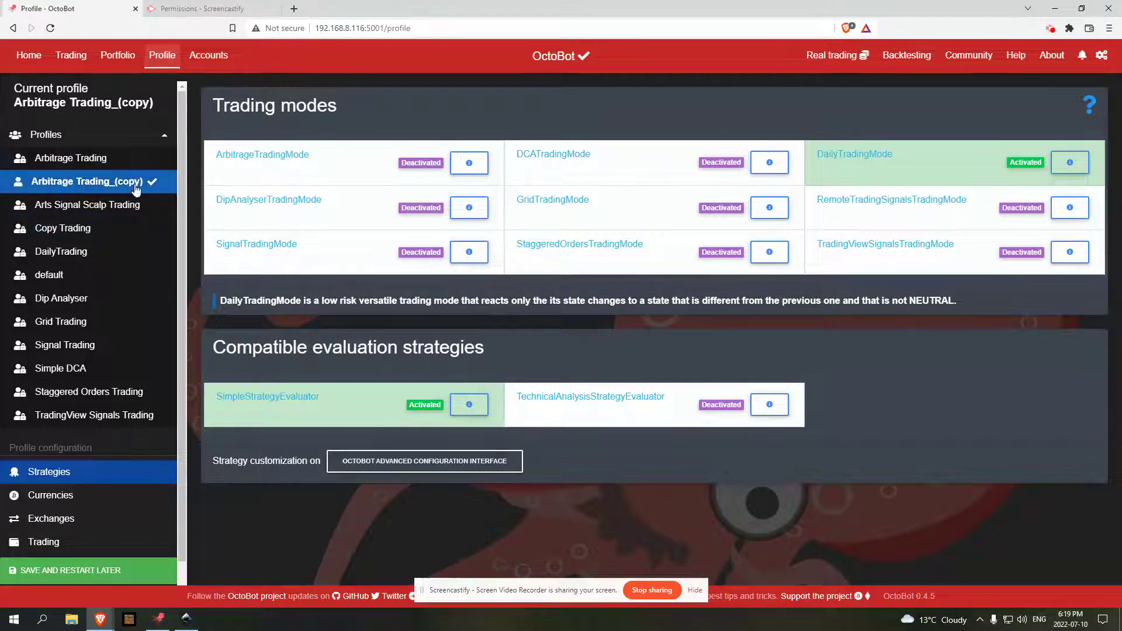
left_click(1082, 55)
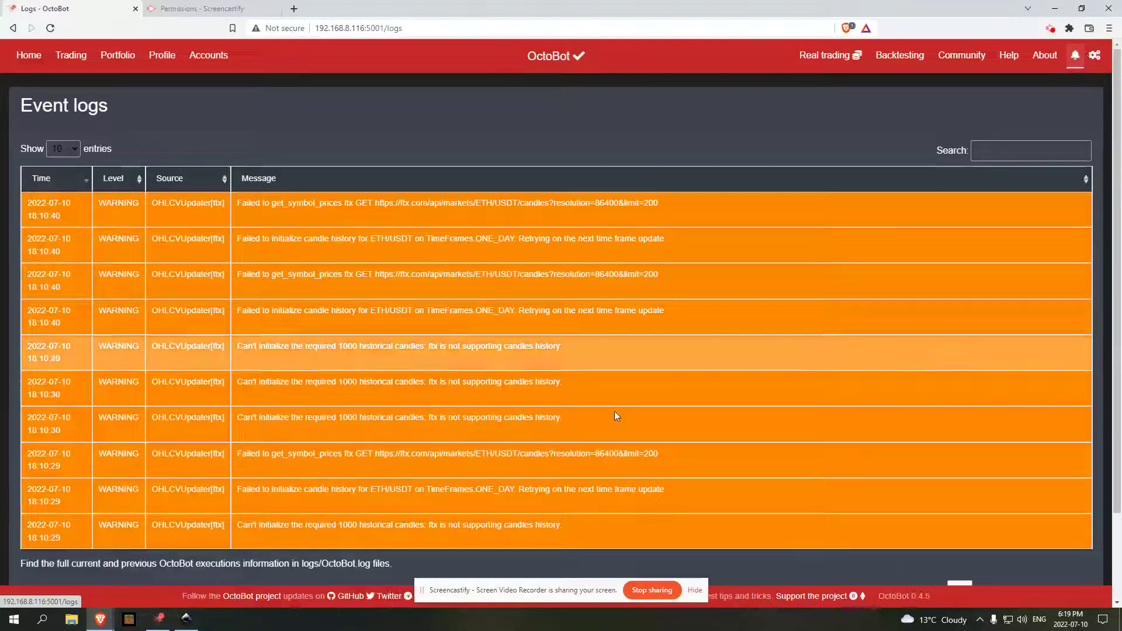
scroll(801, 295, "down", 1)
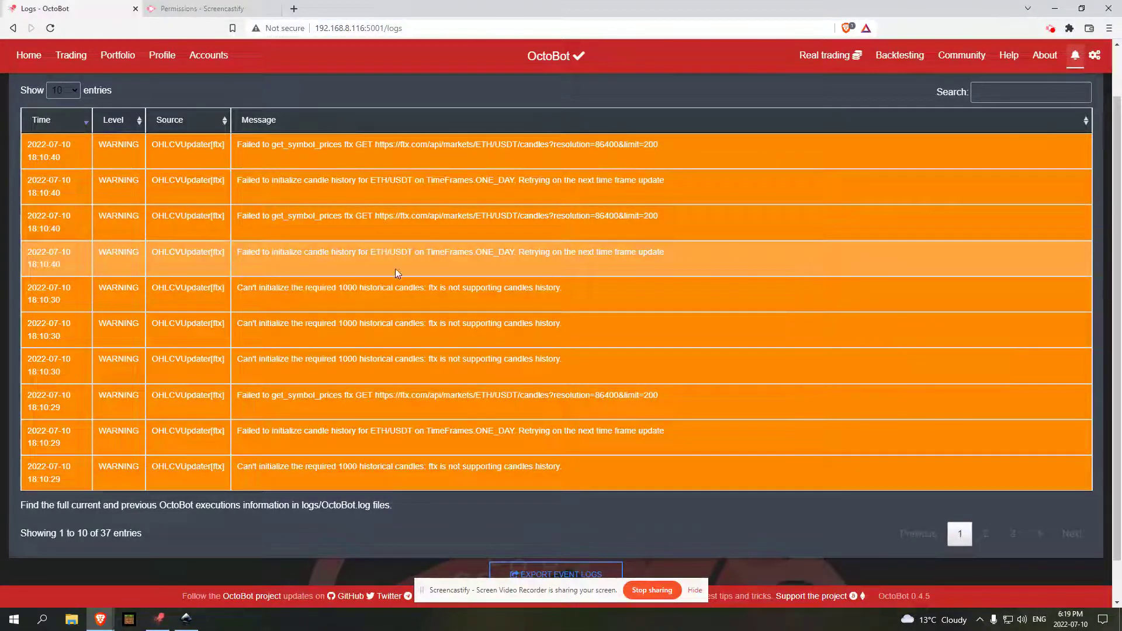
left_click_drag(226, 253, 209, 254)
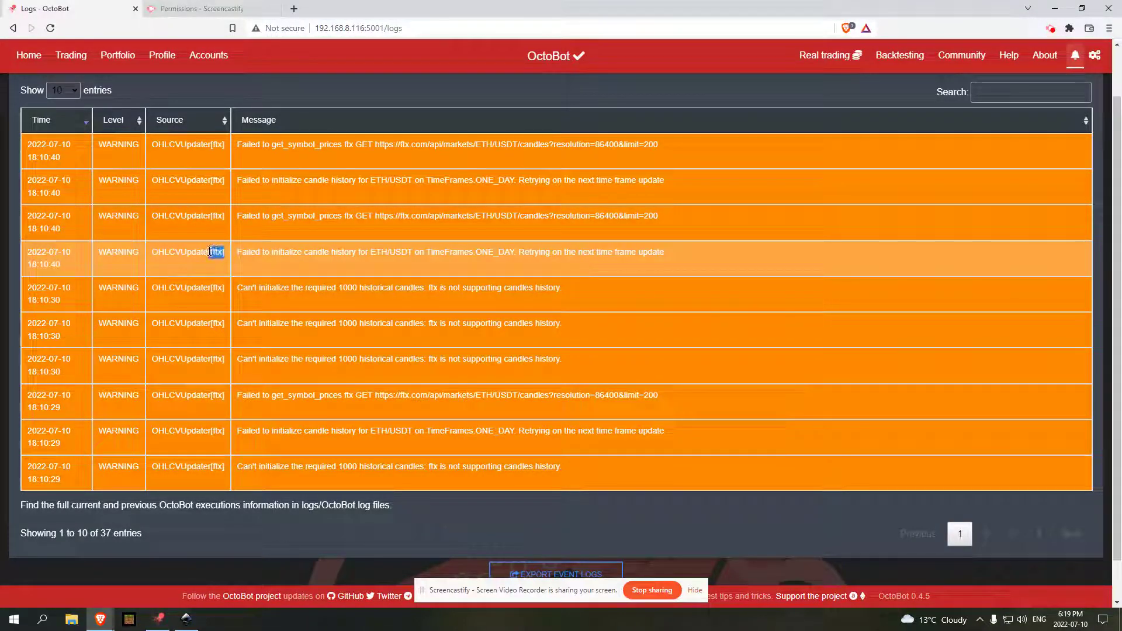
scroll(1007, 512, "down", 1)
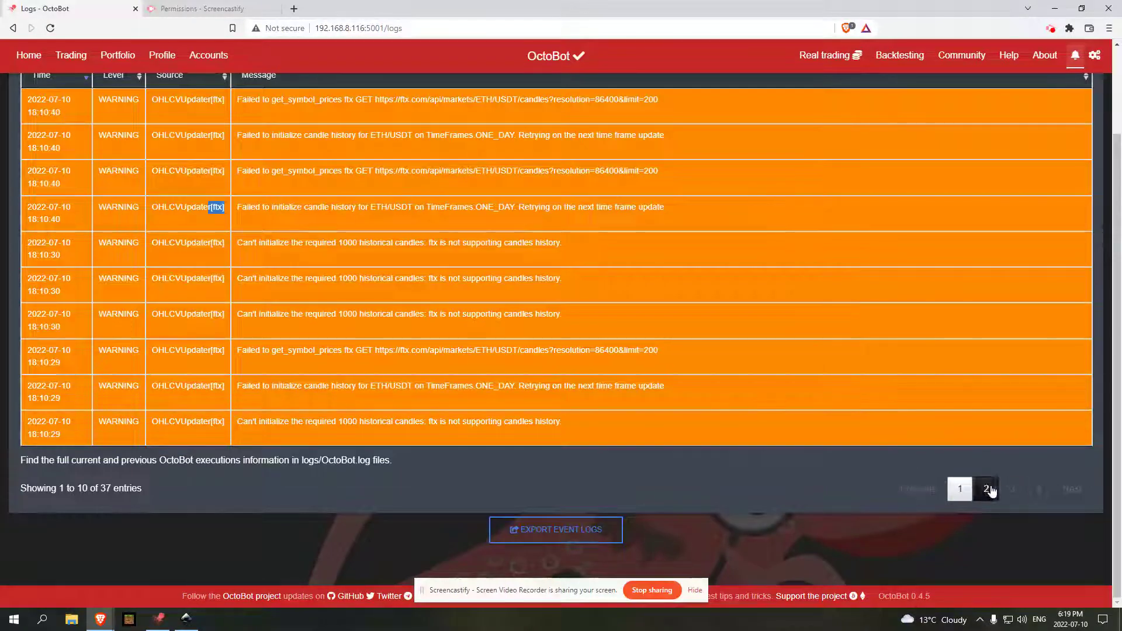
- Page through log pages 2 and 3 to read the ftx 1d, 4h, 1h, 1m time frame errors
left_click(987, 489)
left_click(1012, 490)
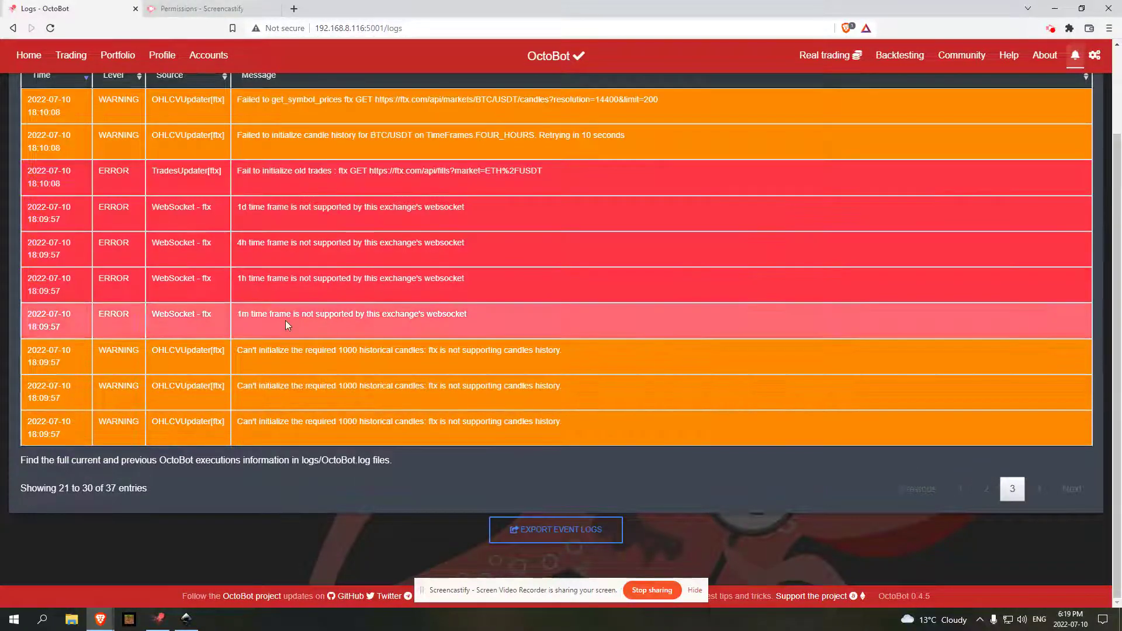
left_click_drag(239, 313, 286, 316)
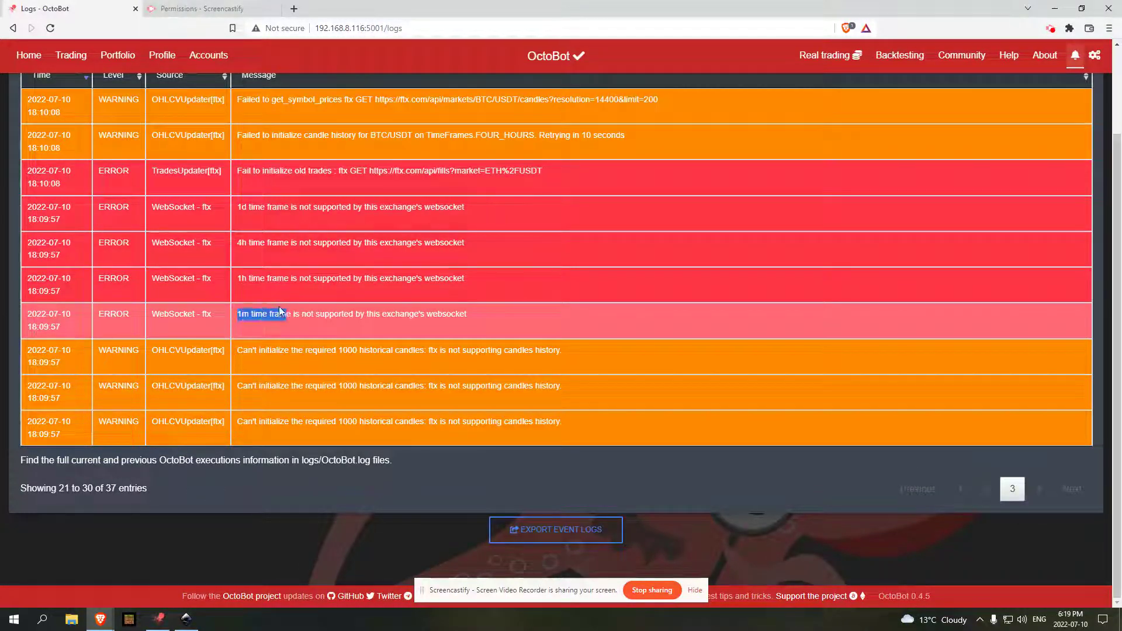
left_click_drag(236, 277, 279, 280)
left_click_drag(242, 208, 291, 214)
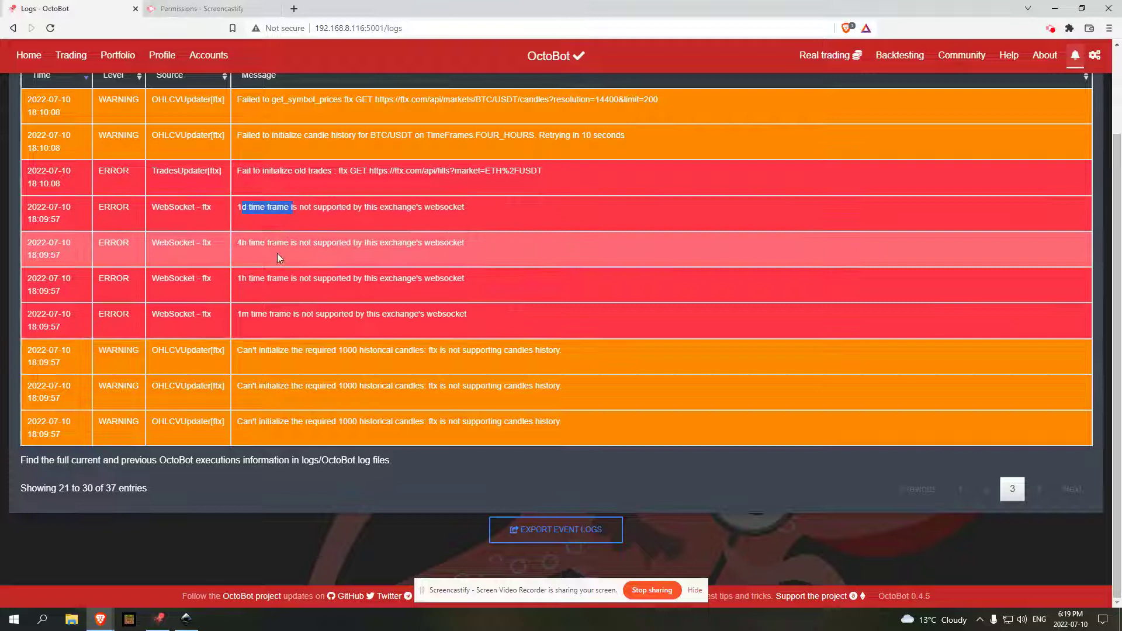
left_click(269, 202)
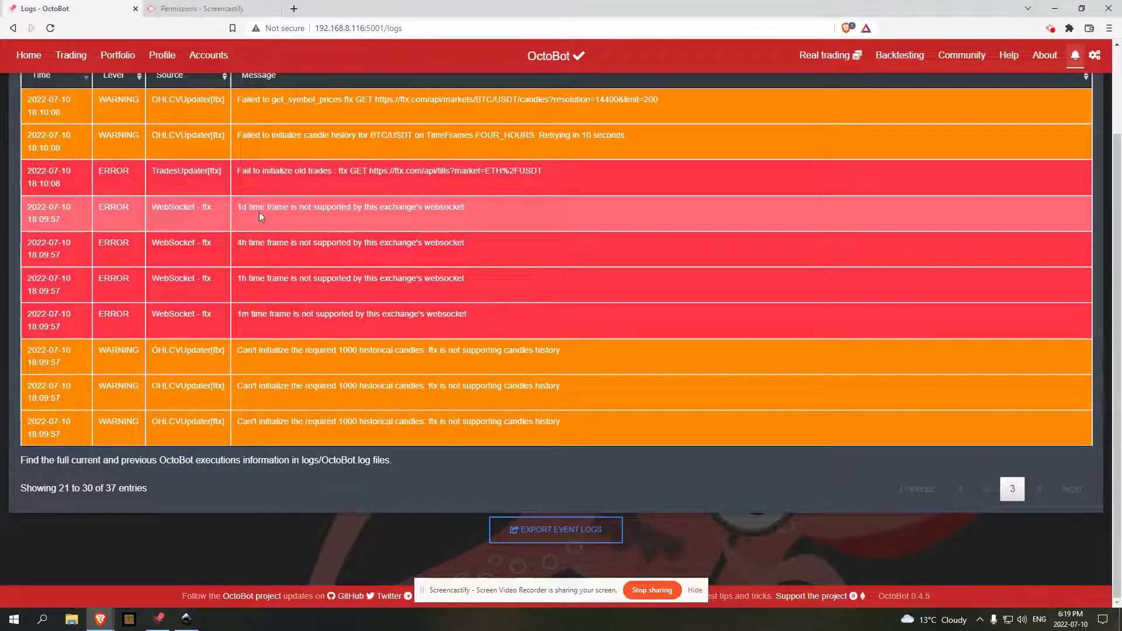
scroll(261, 217, "up", 2)
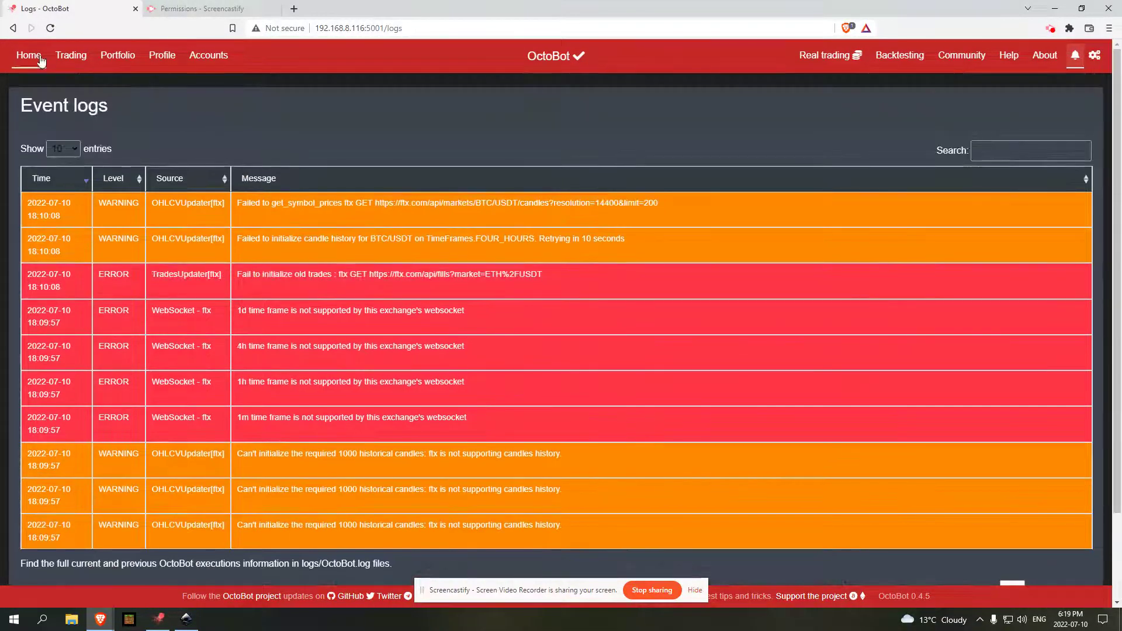
left_click(64, 59)
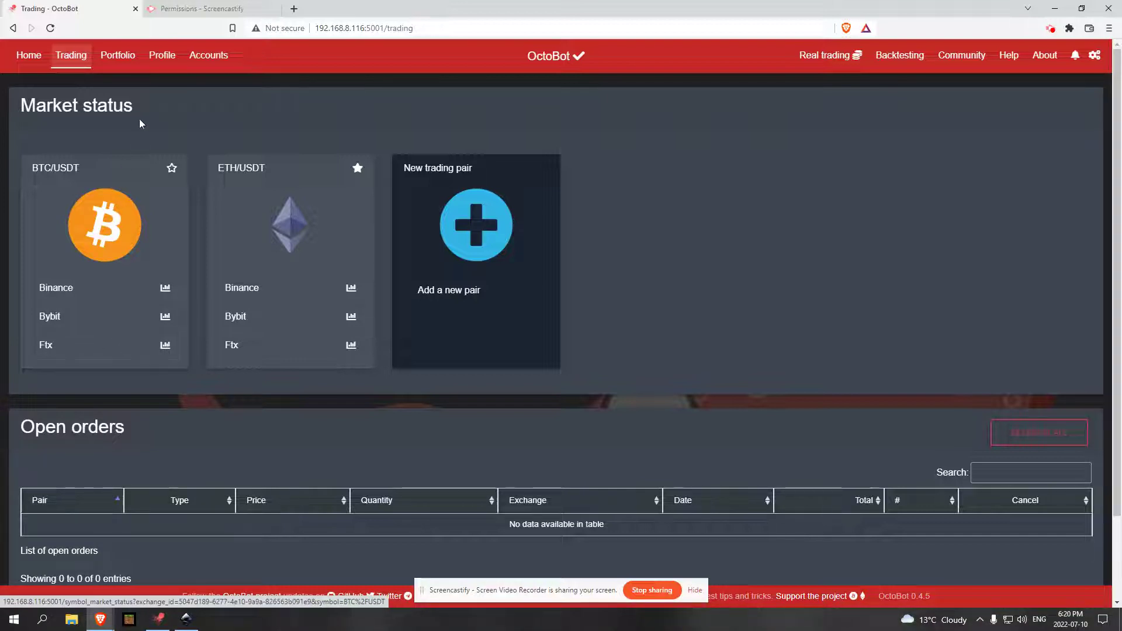
left_click(124, 61)
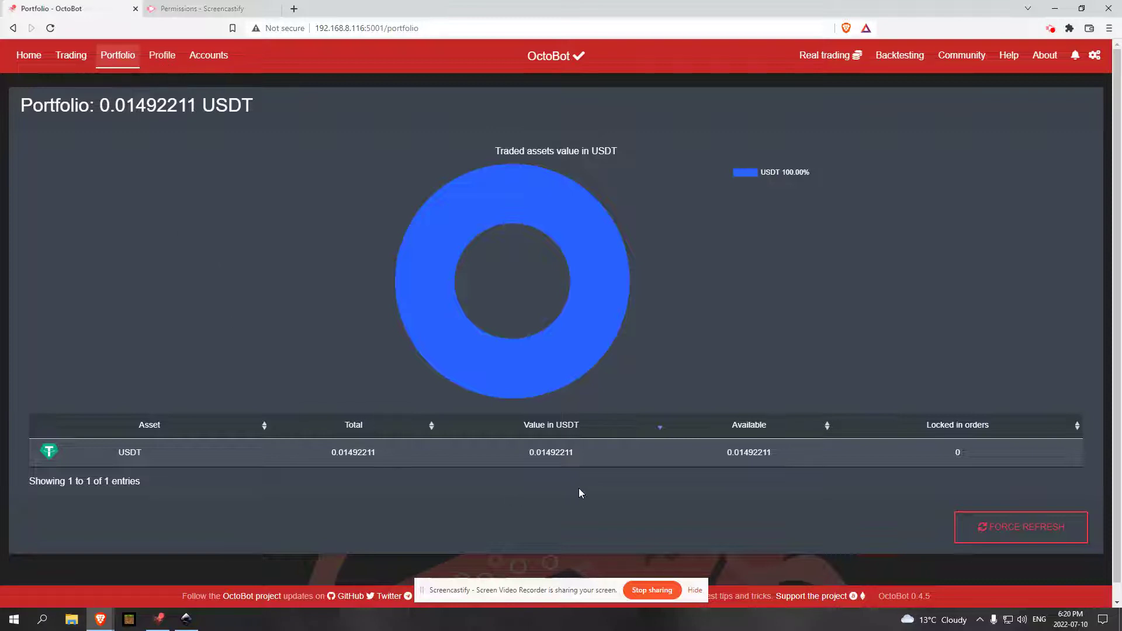
mouse_move(409, 351)
left_click(163, 54)
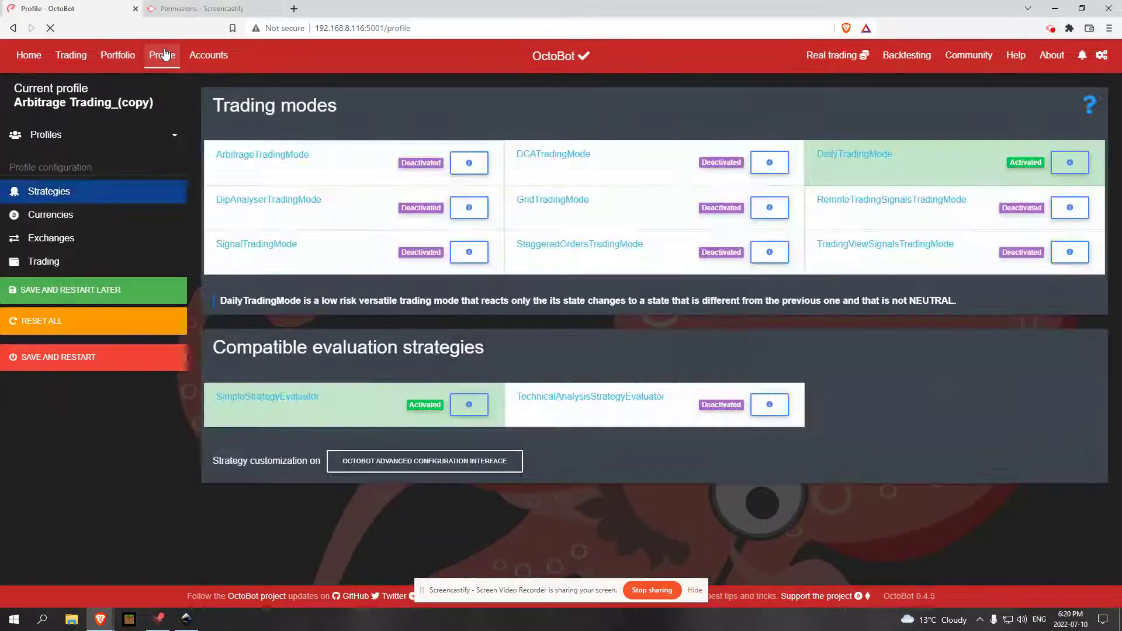
left_click(119, 55)
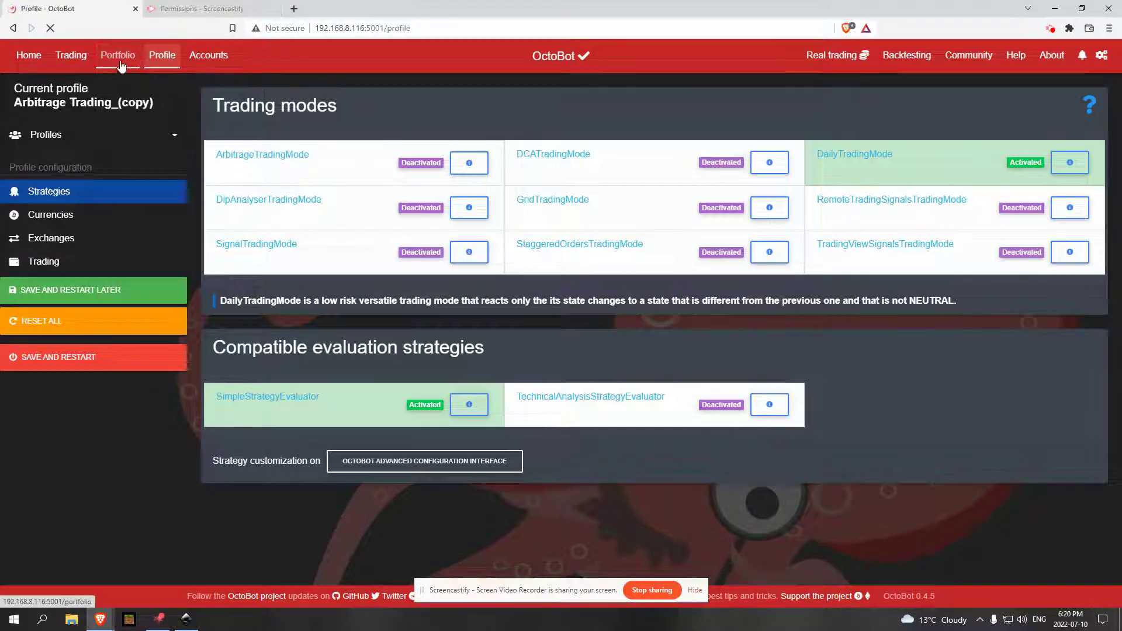
left_click(71, 56)
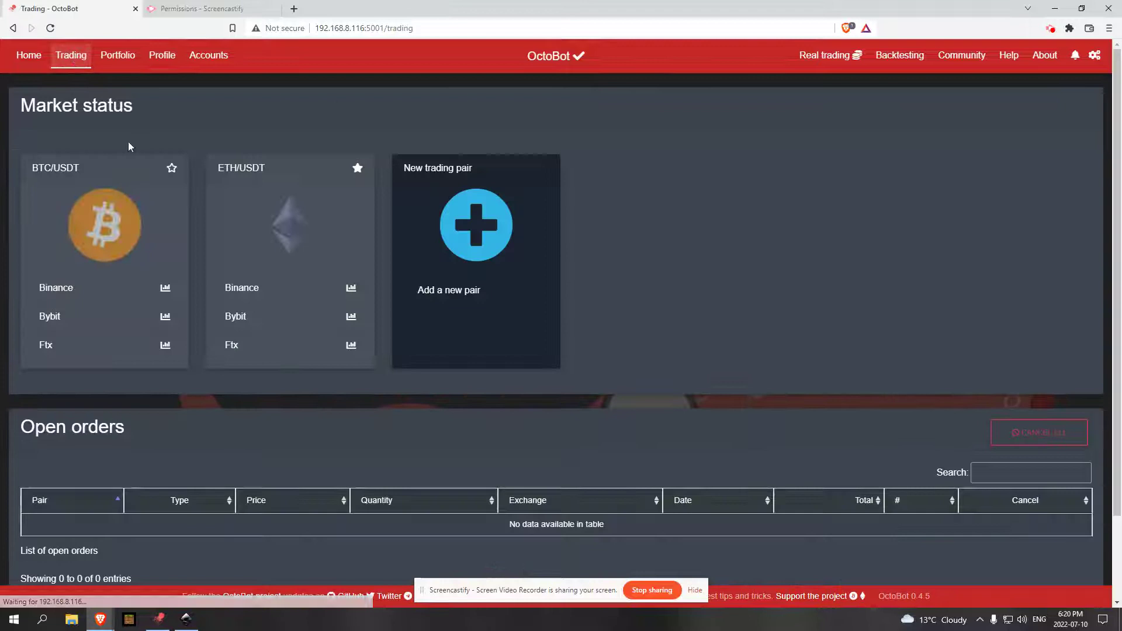
left_click(157, 287)
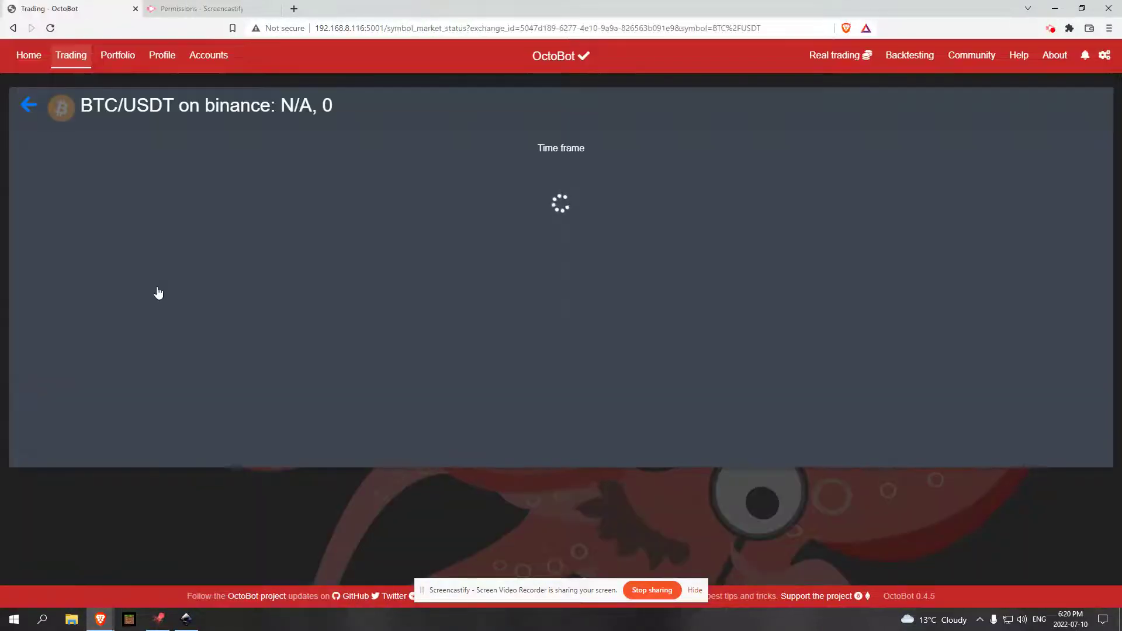
left_click(589, 158)
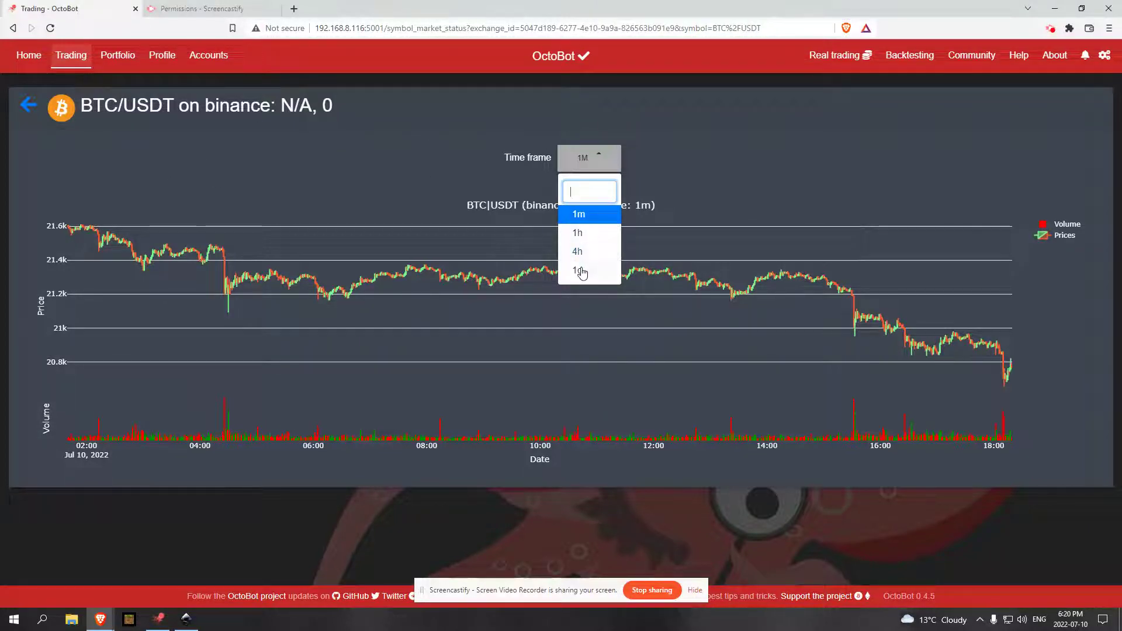
left_click(183, 110)
left_click(40, 106)
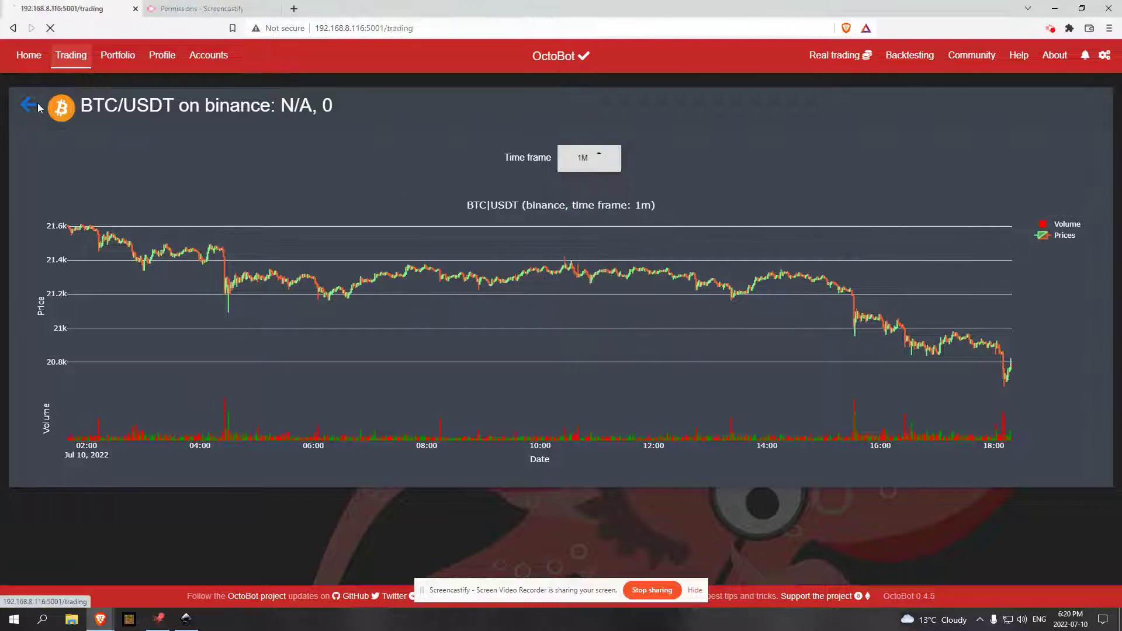
left_click(160, 320)
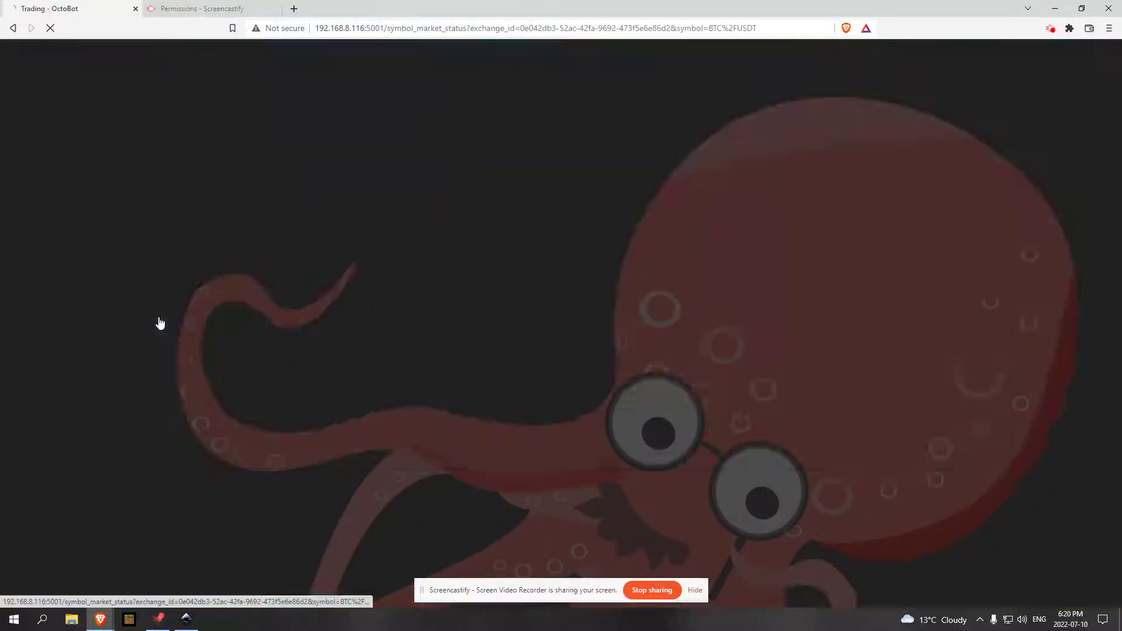
left_click(607, 159)
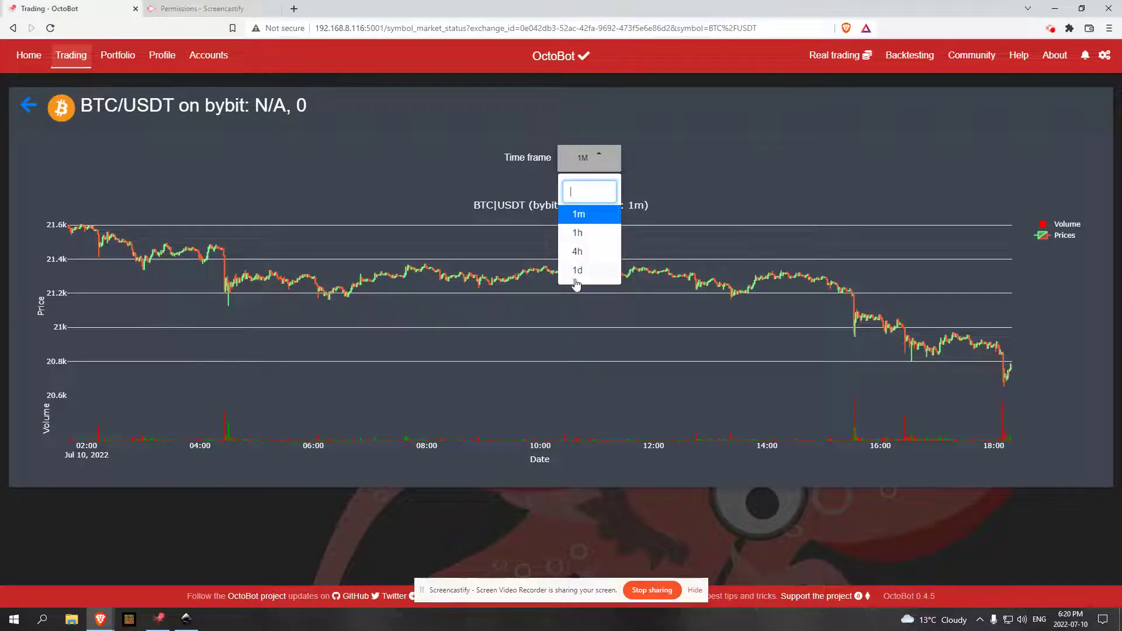
left_click(26, 113)
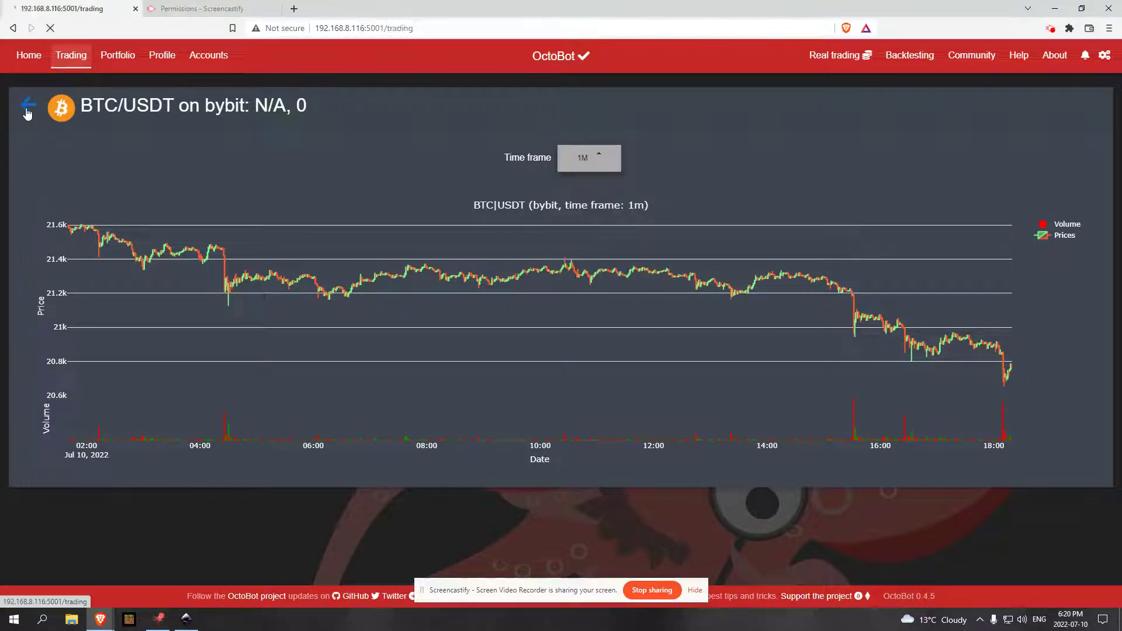
left_click(164, 346)
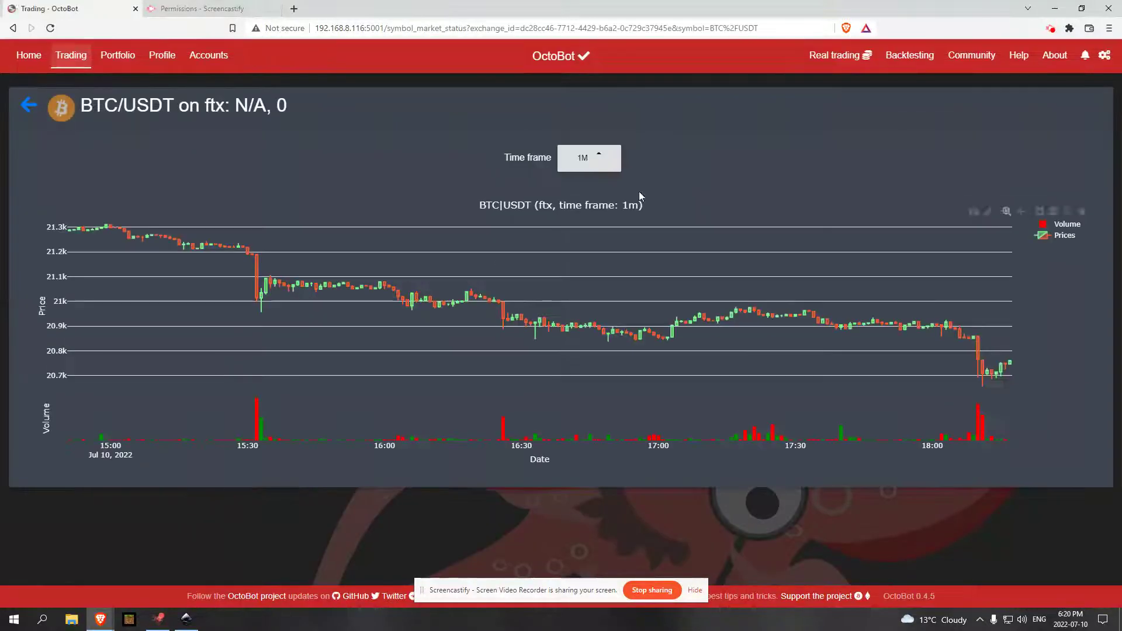
left_click(604, 159)
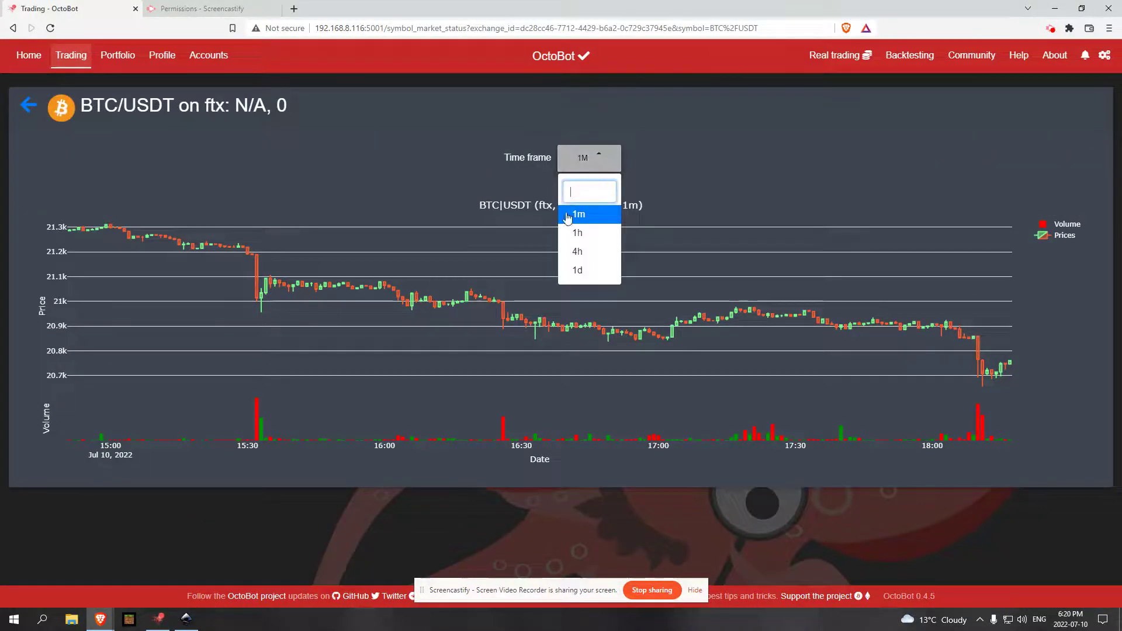
left_click(578, 232)
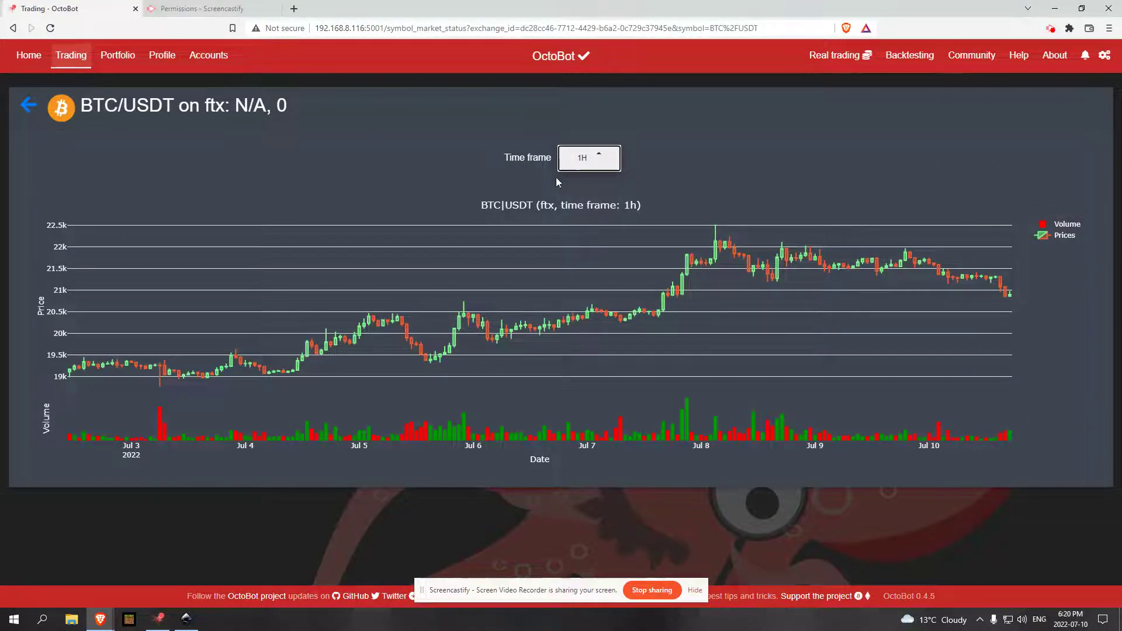
left_click(602, 164)
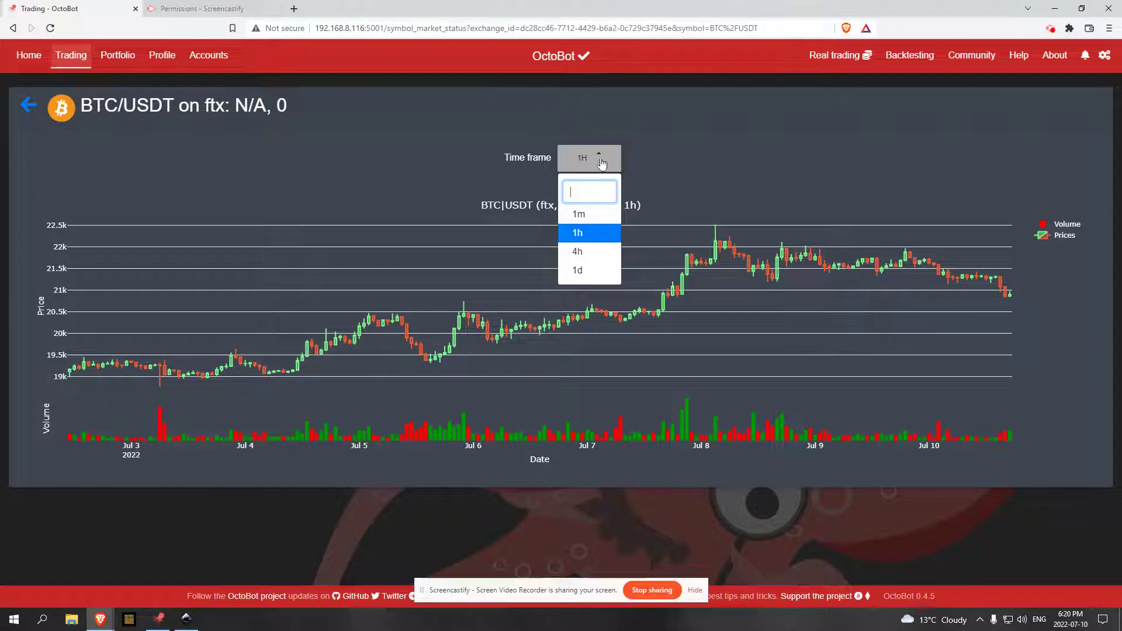
left_click(582, 234)
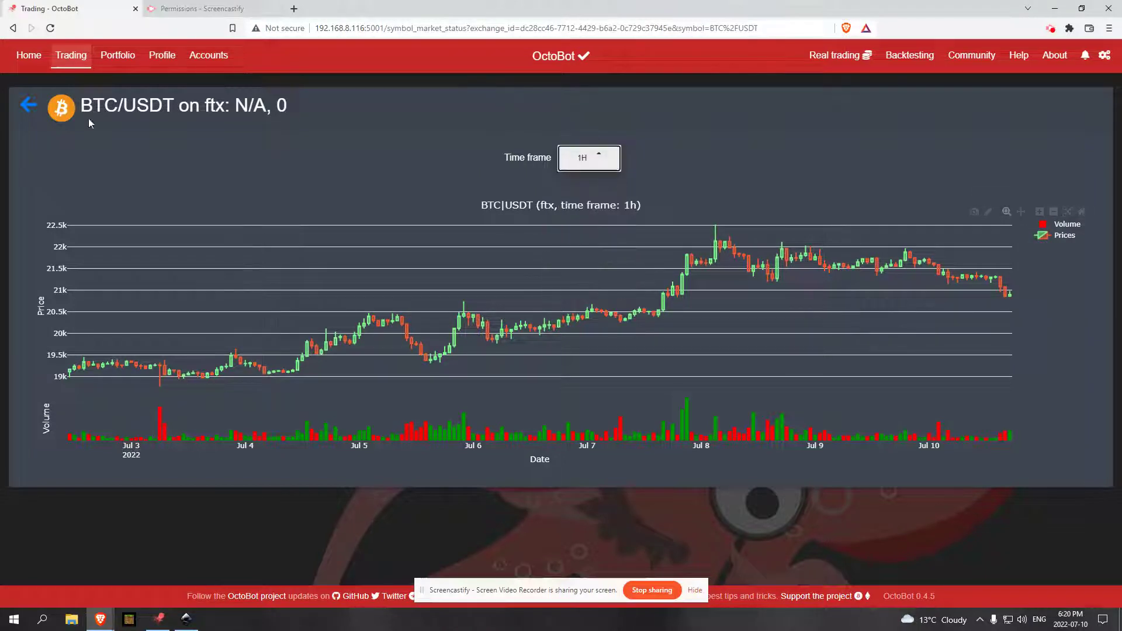
left_click(27, 107)
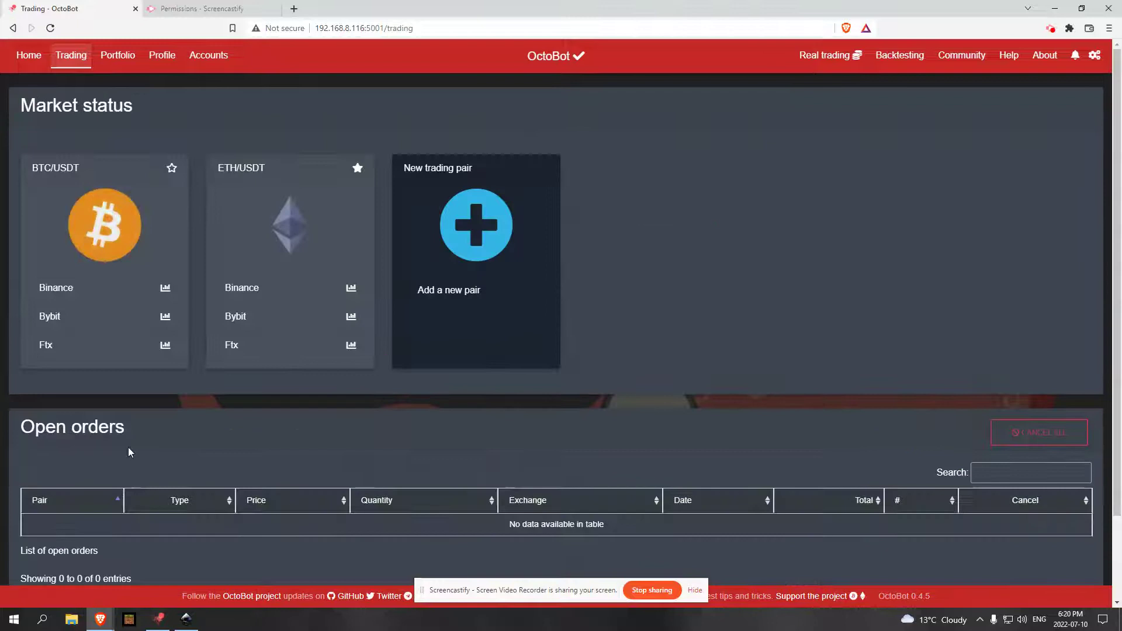
- Switch the Binance BTC/USDT chart to 1h candles and return to market status
left_click(165, 290)
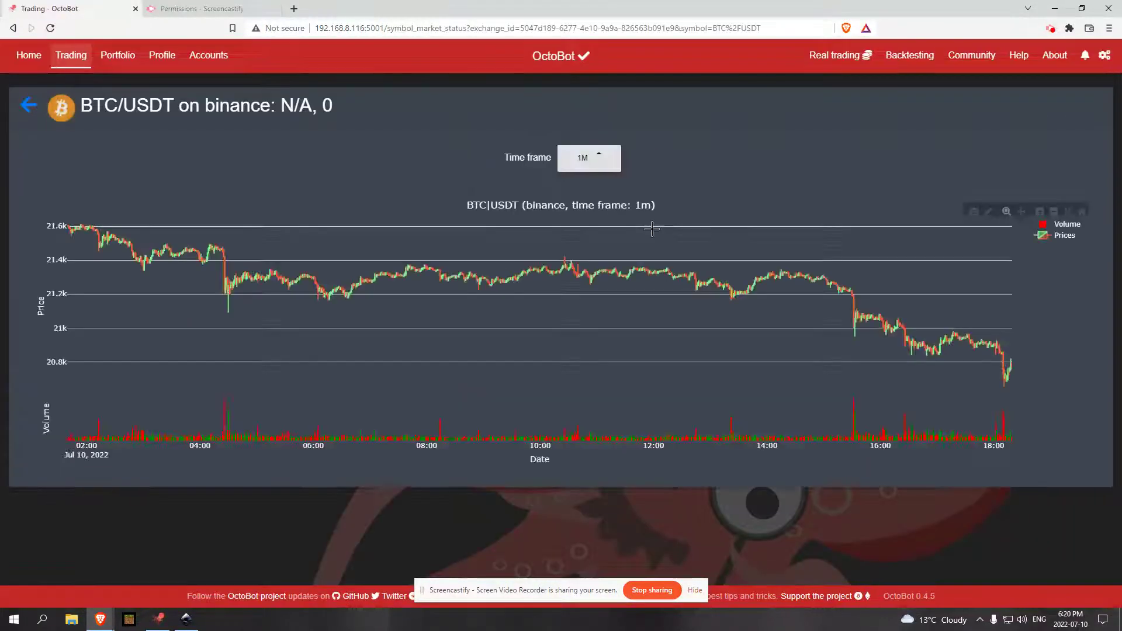
left_click(600, 158)
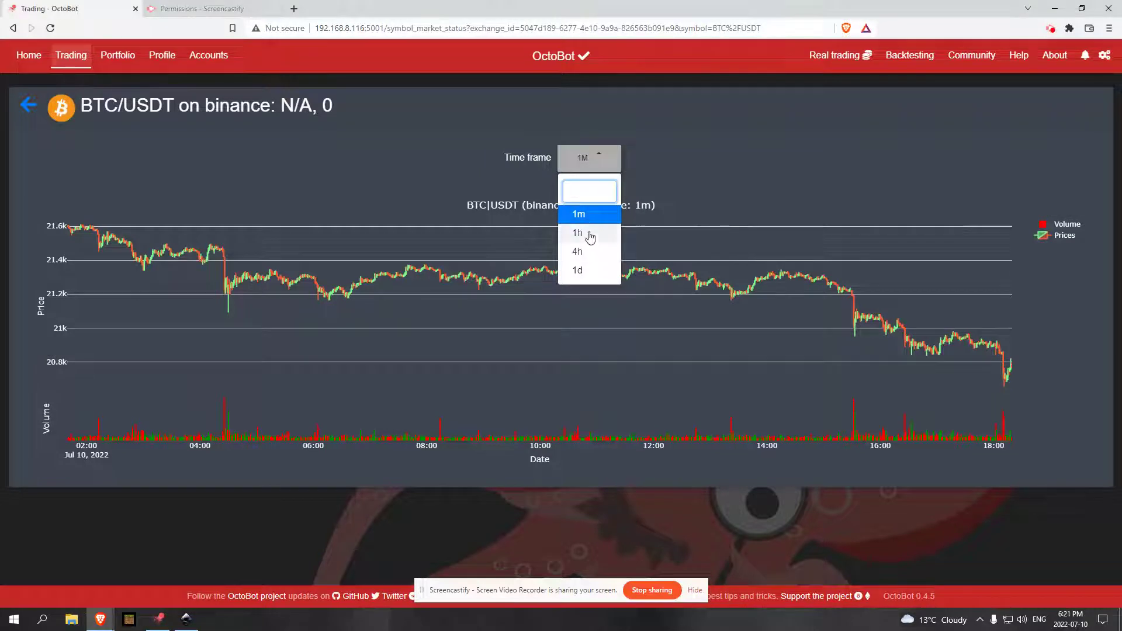
left_click(586, 242)
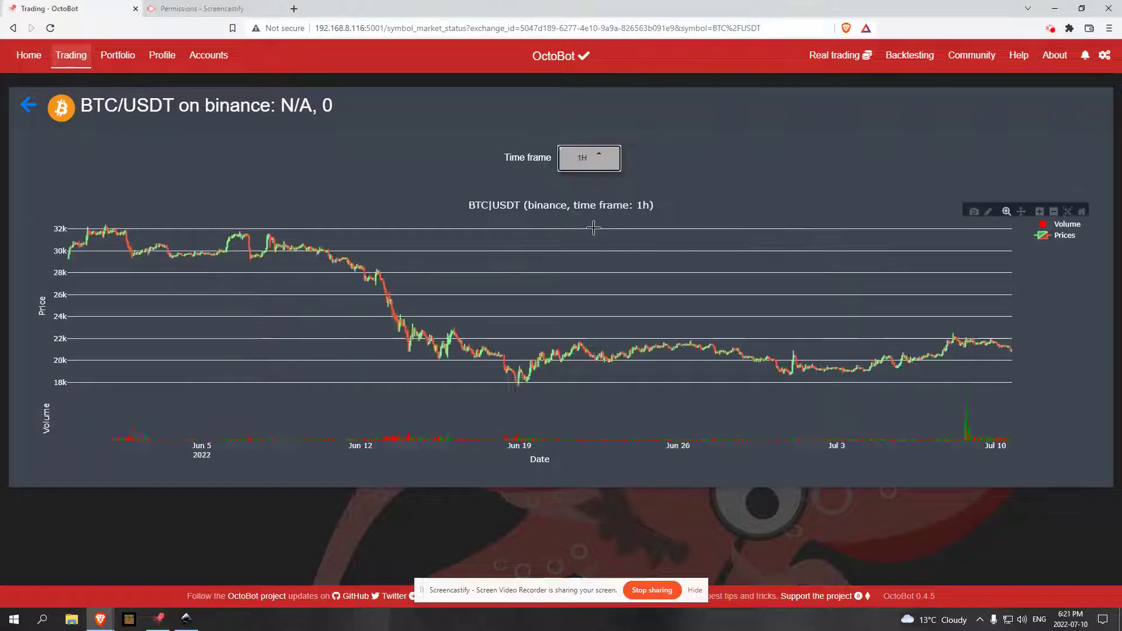
left_click(29, 105)
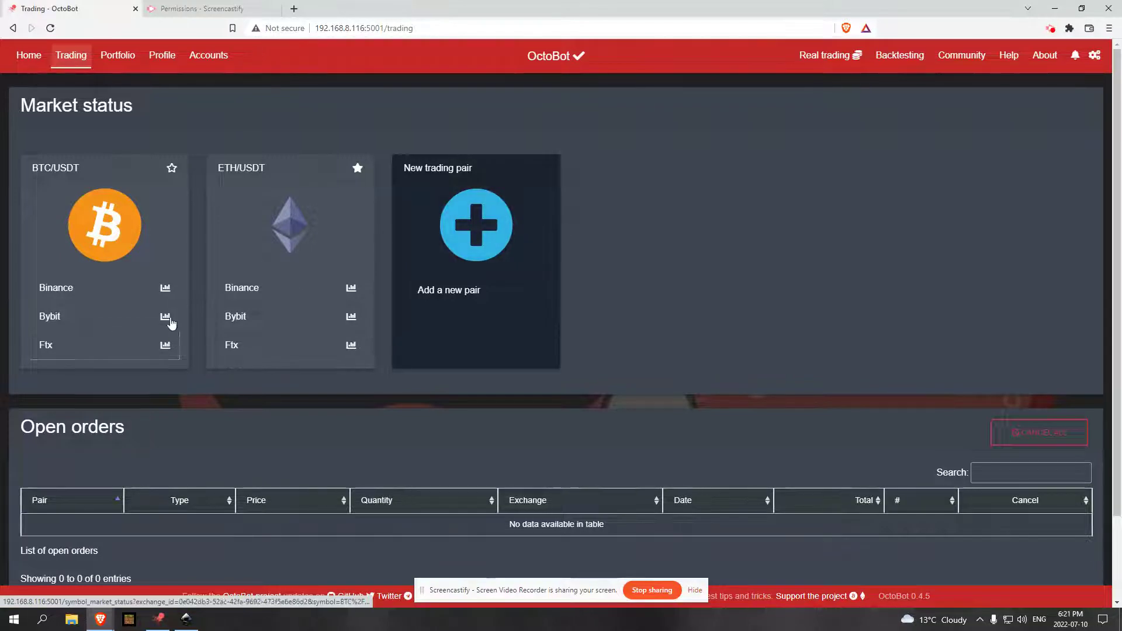
- View the Bybit BTC/USDT chart at 1h, then 1m, then 1h again, and return to market status
left_click(169, 319)
left_click(589, 158)
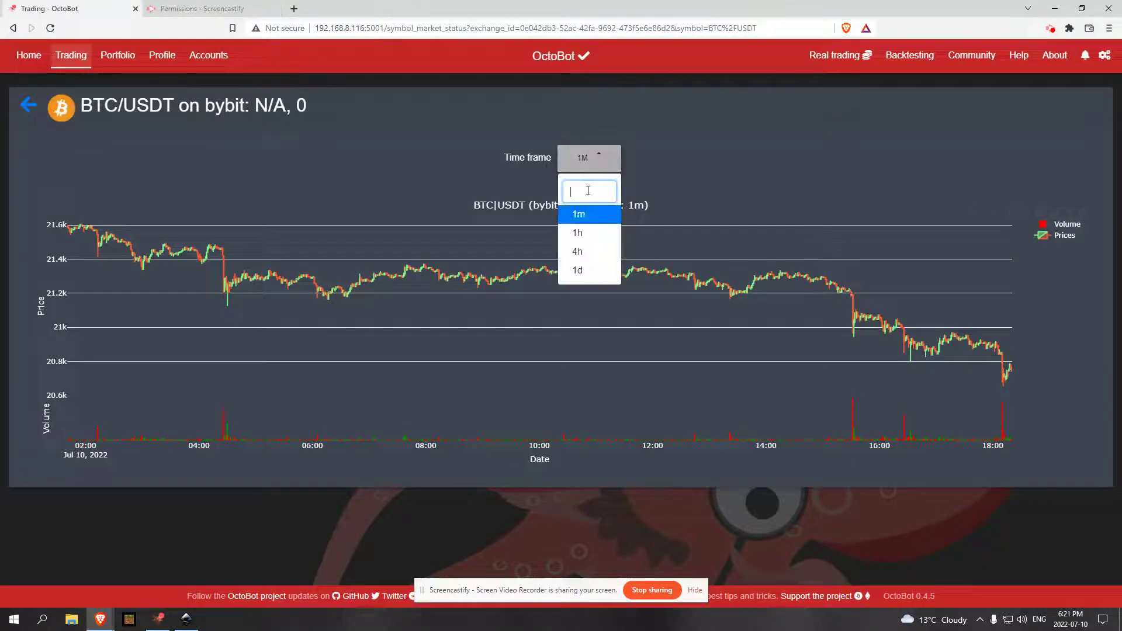
left_click(581, 237)
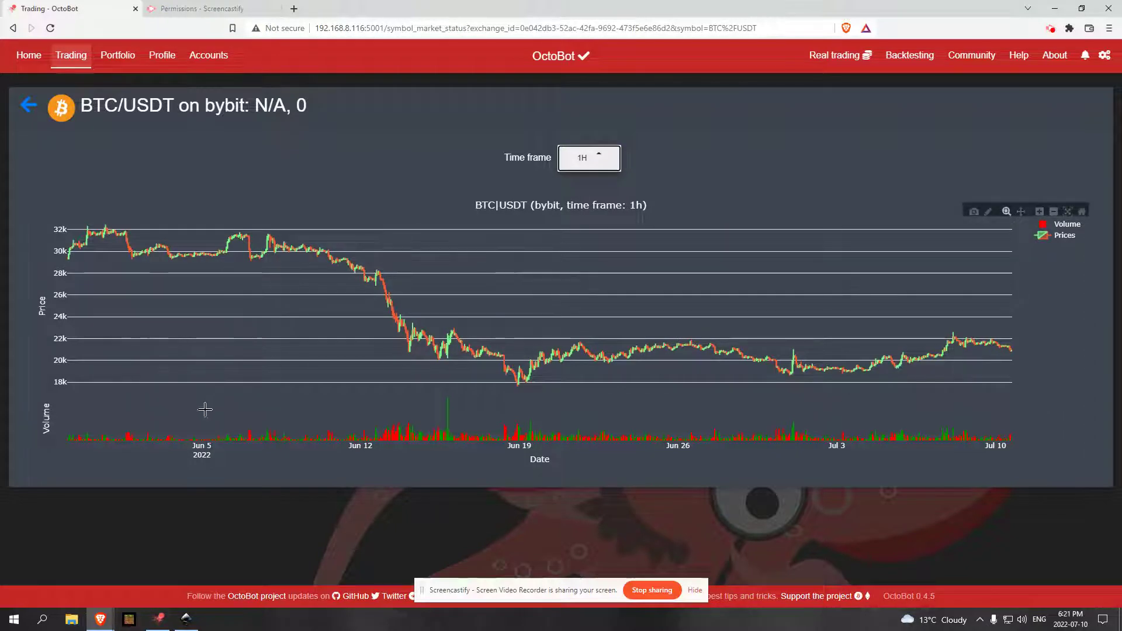
left_click(596, 159)
left_click(584, 215)
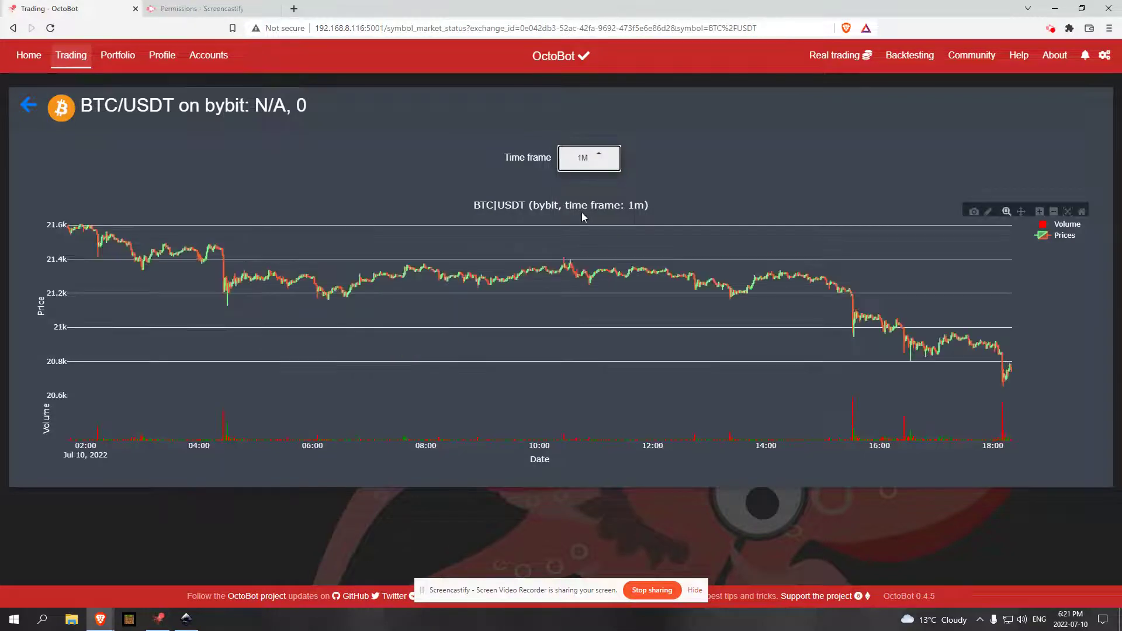
left_click(594, 170)
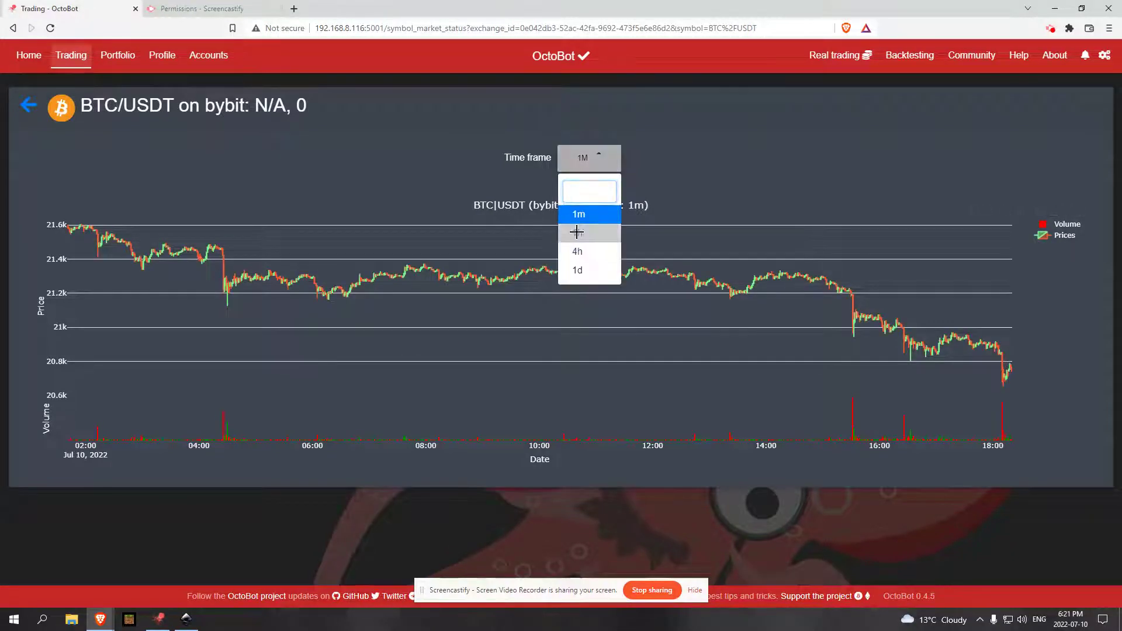
left_click(580, 231)
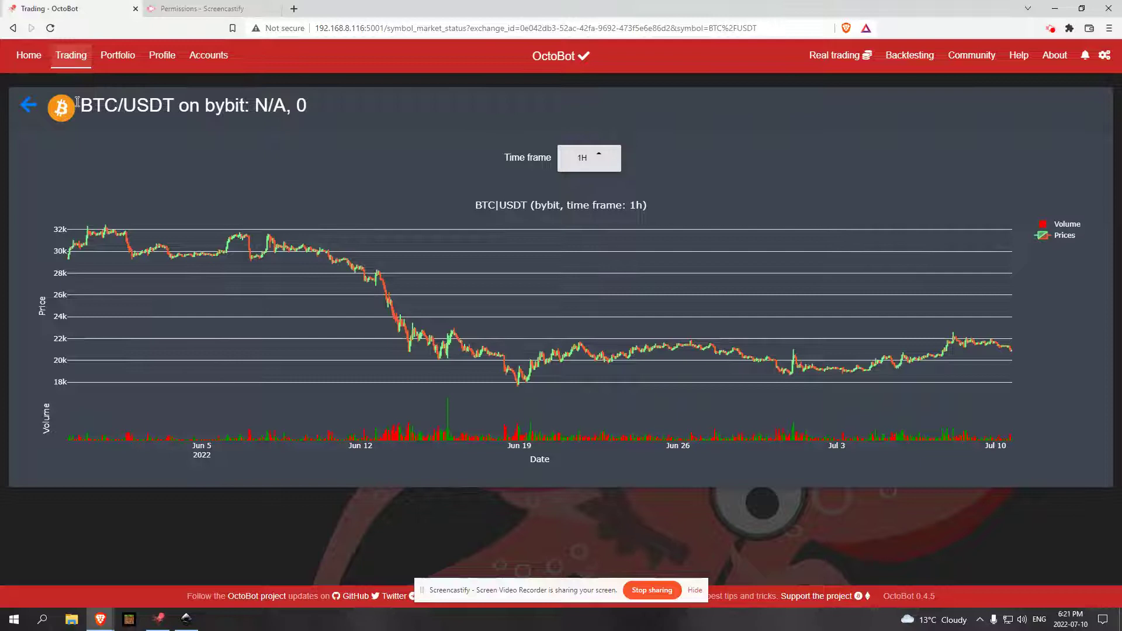
left_click(34, 103)
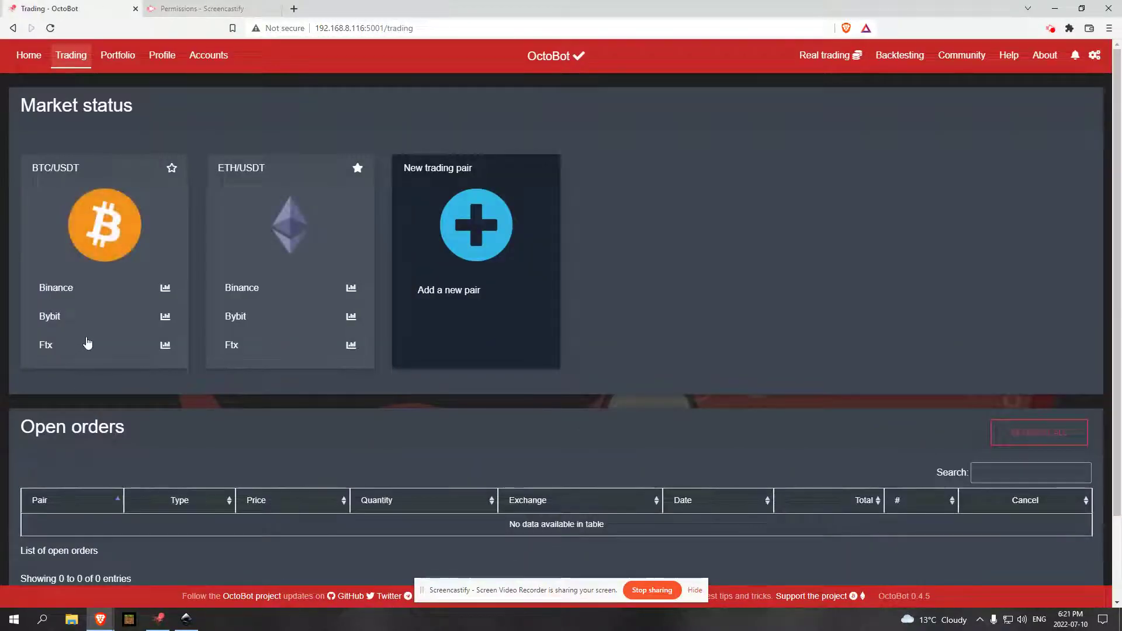
- View the Ftx BTC/USDT chart at 1h and return to market status
left_click(113, 346)
left_click(625, 157)
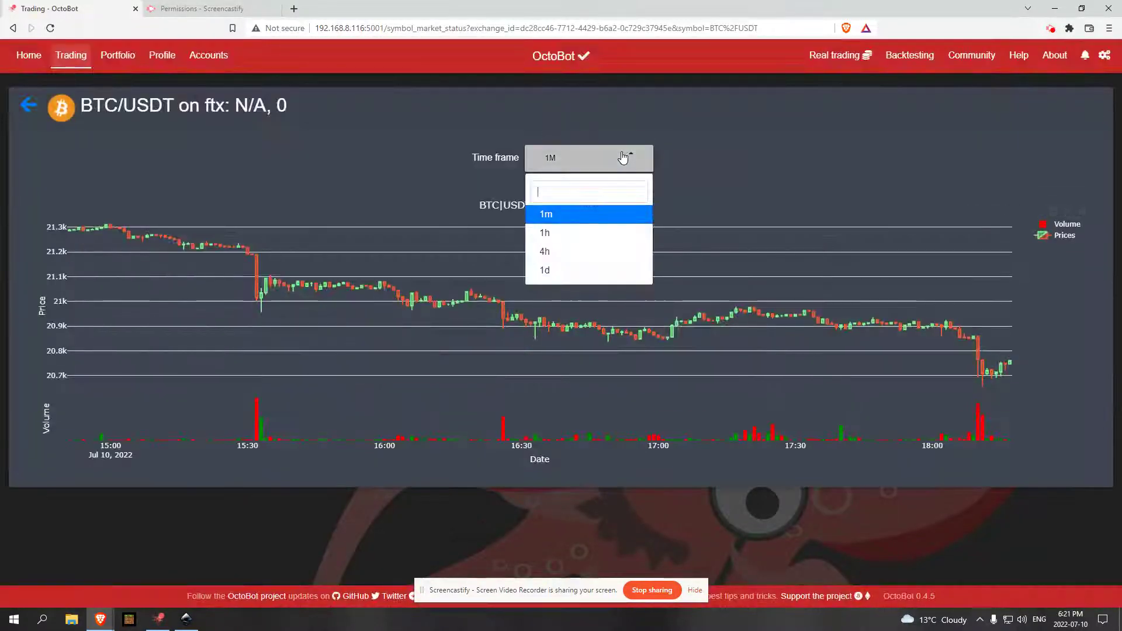
left_click(554, 235)
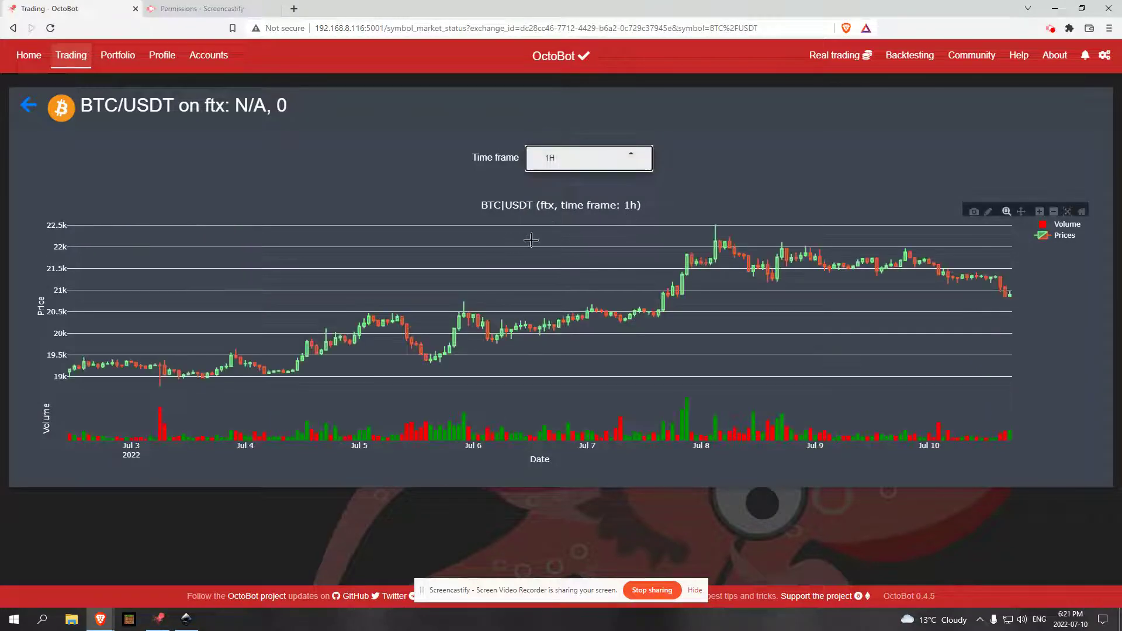
scroll(760, 380, "down", 4)
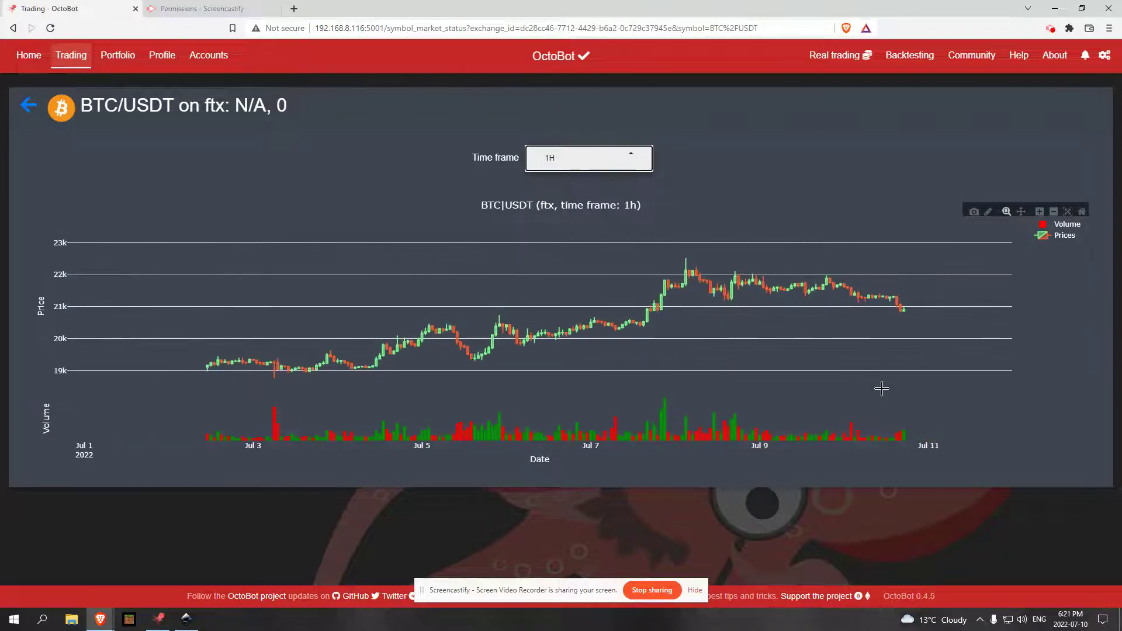
scroll(871, 382, "up", 1)
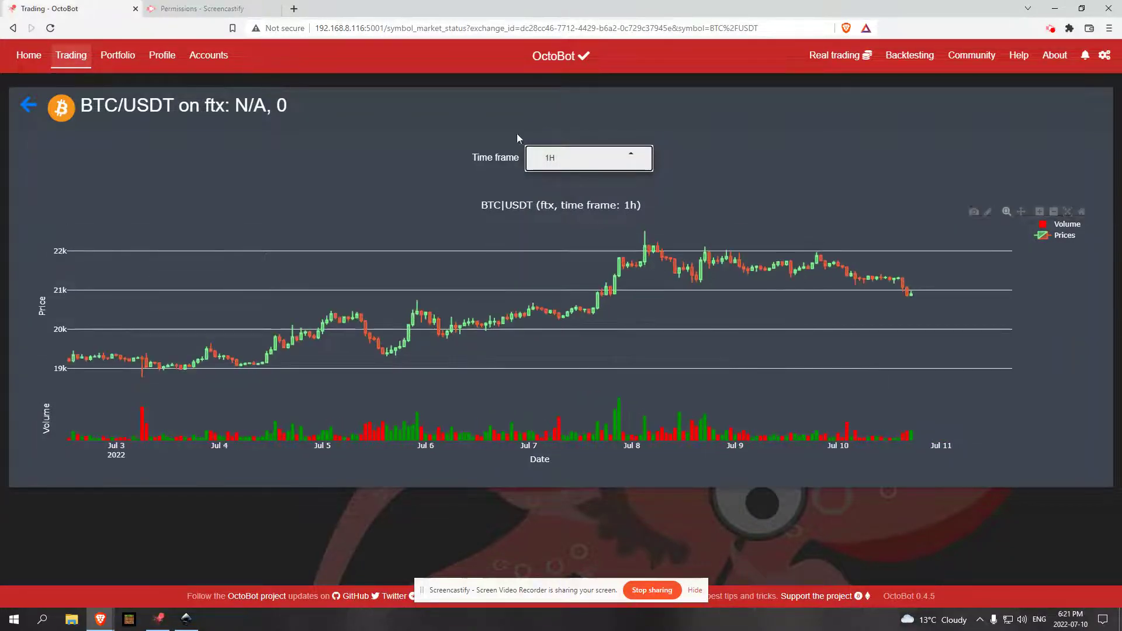
left_click(23, 103)
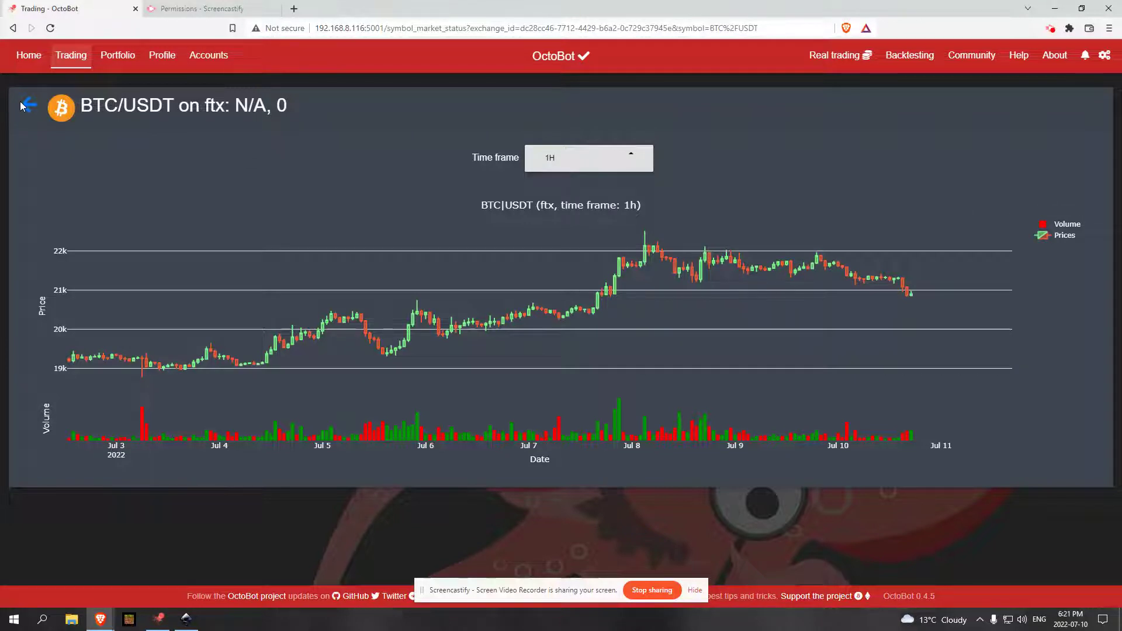
left_click(21, 102)
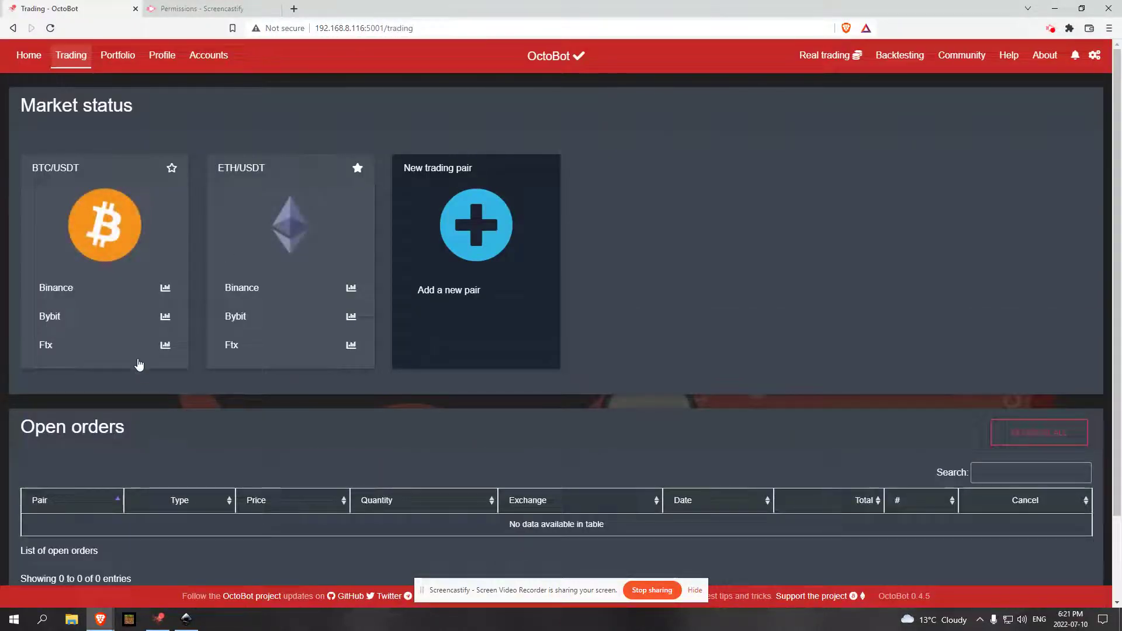
- Reopen the Ftx BTC/USDT chart, try 1h, then settle on the 1d time frame
left_click(139, 345)
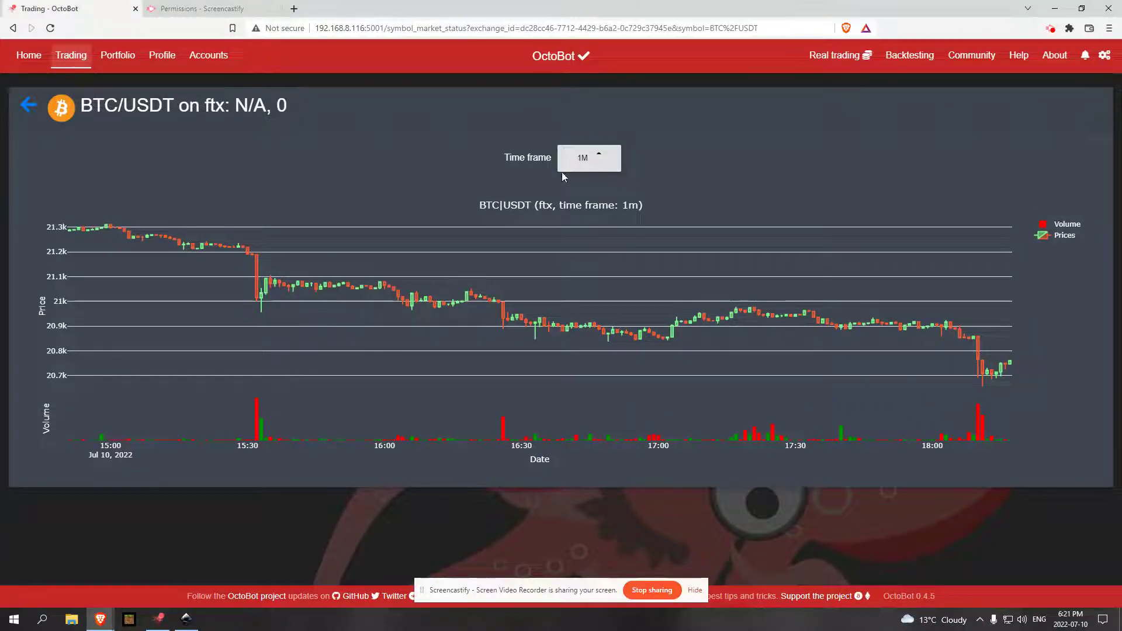
left_click(598, 161)
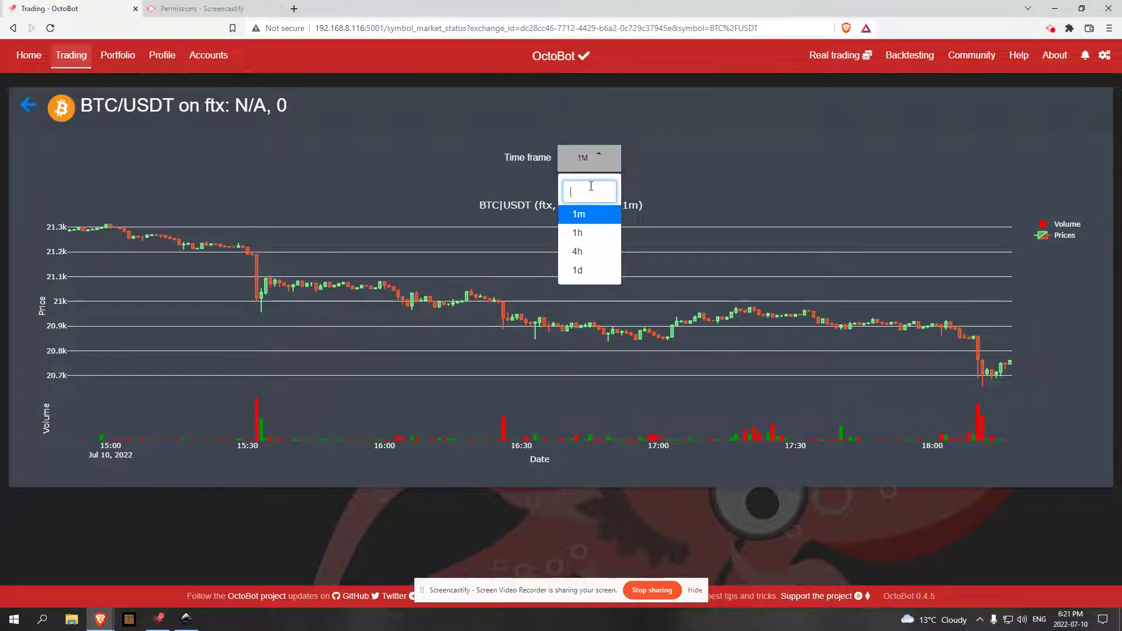
left_click(594, 171)
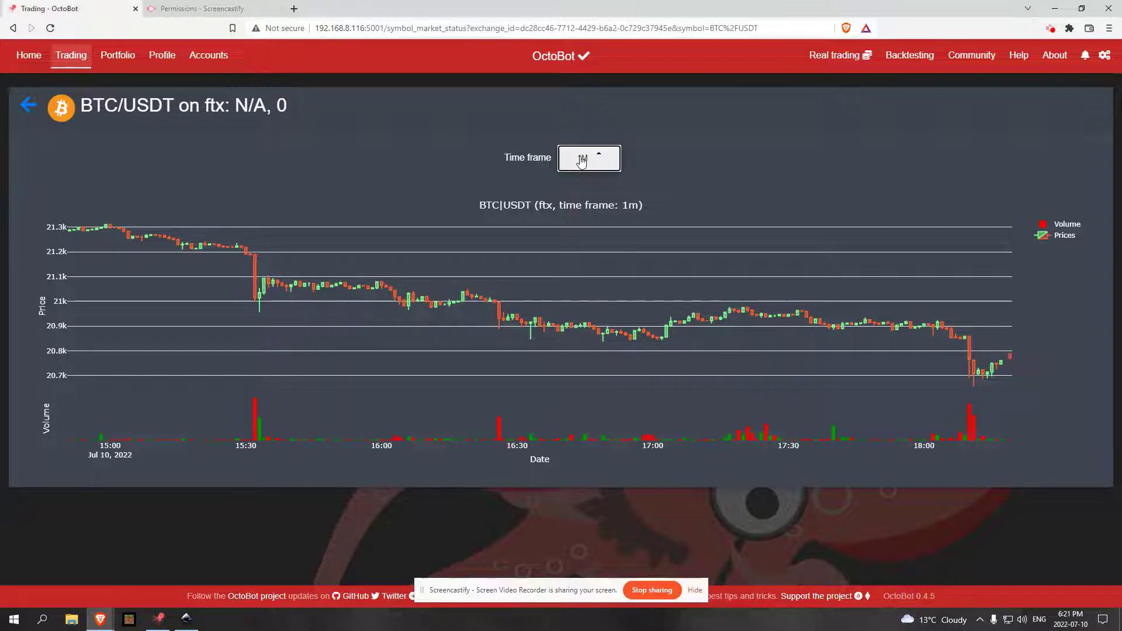
left_click(588, 162)
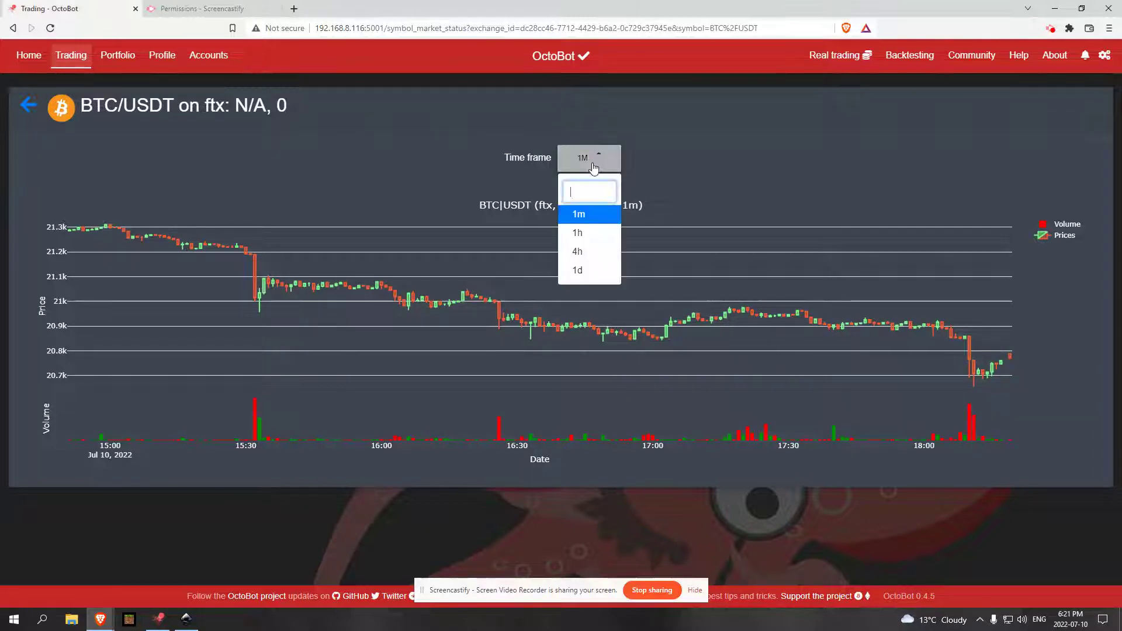
left_click(579, 232)
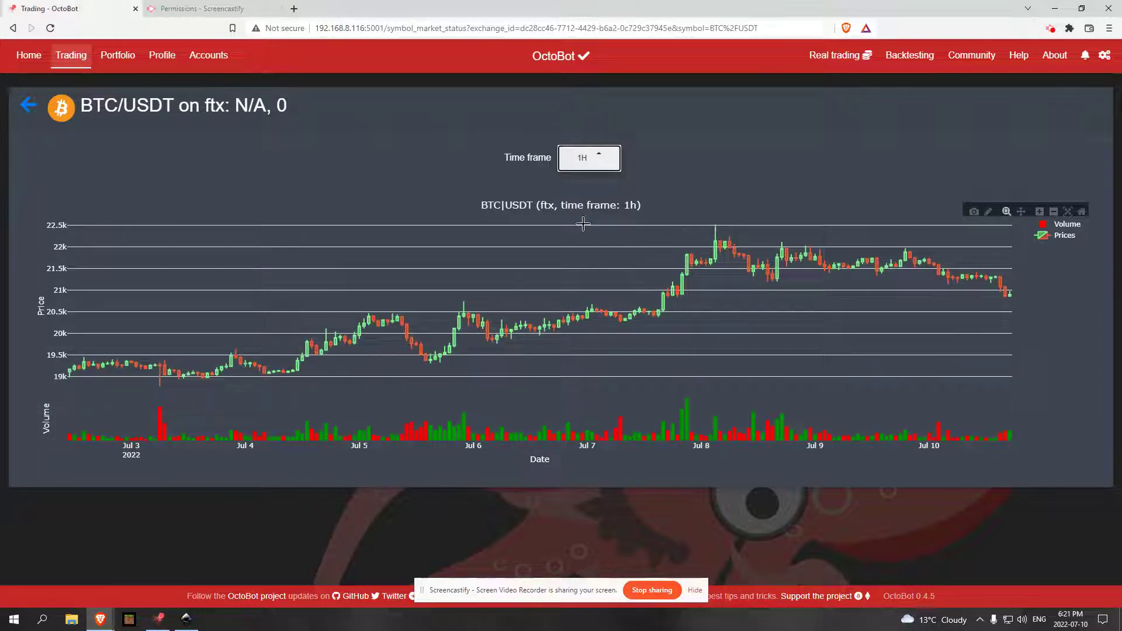
left_click(587, 161)
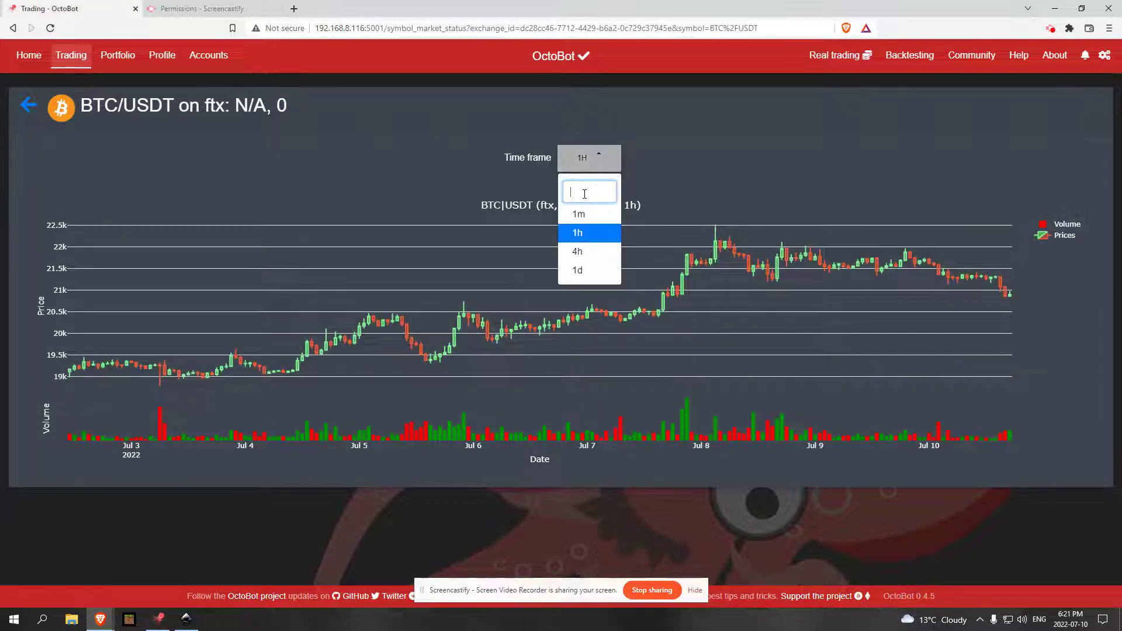
left_click(603, 228)
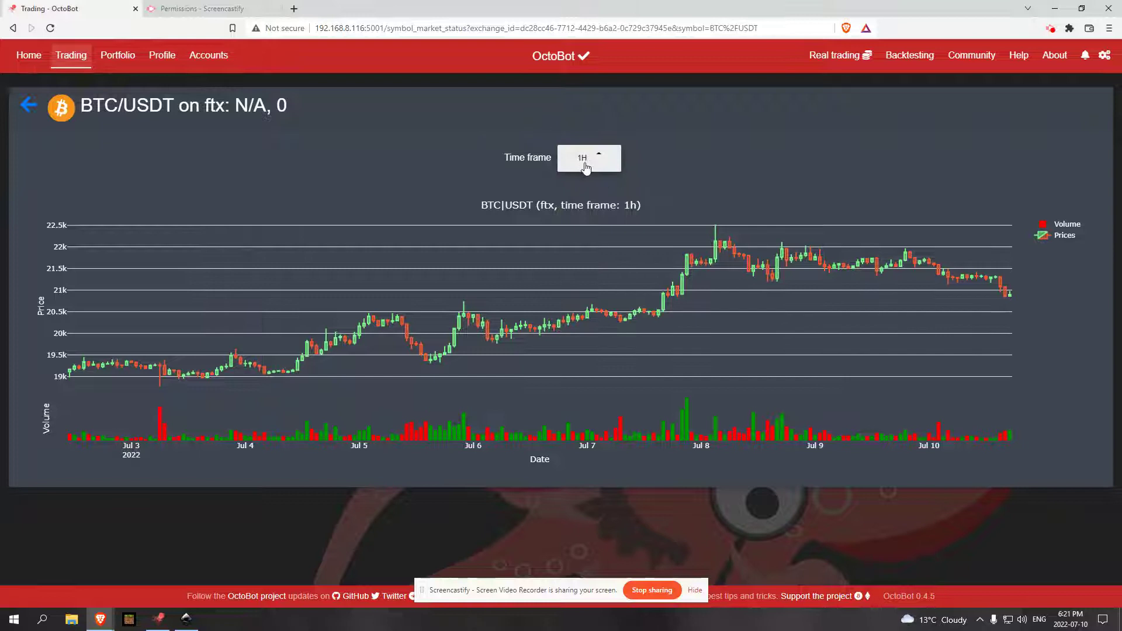
left_click(596, 167)
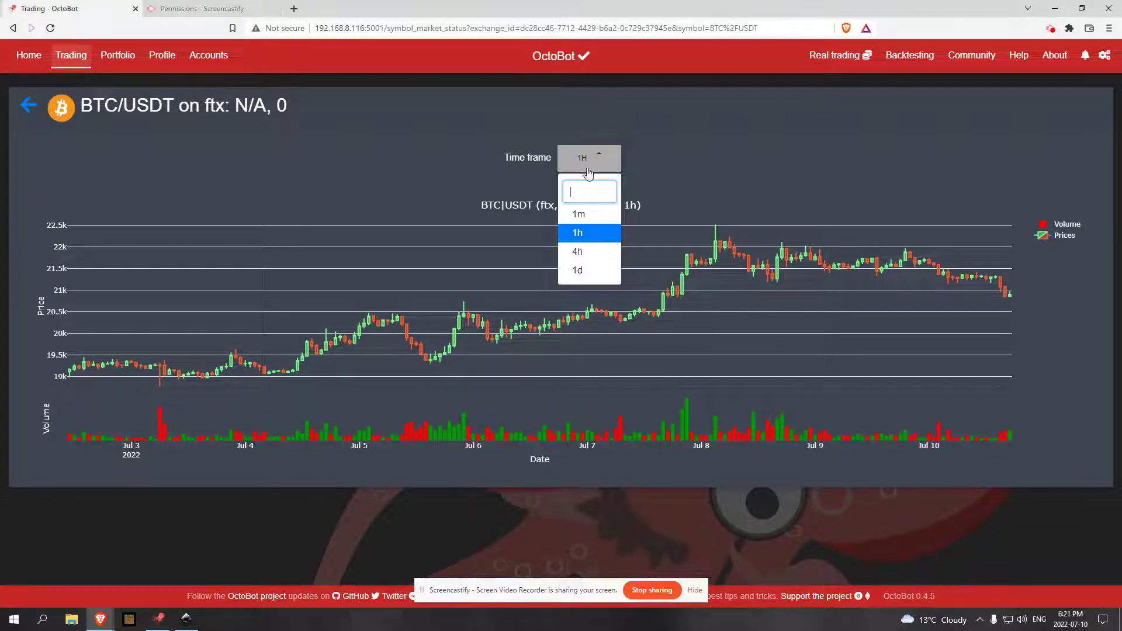
left_click(577, 272)
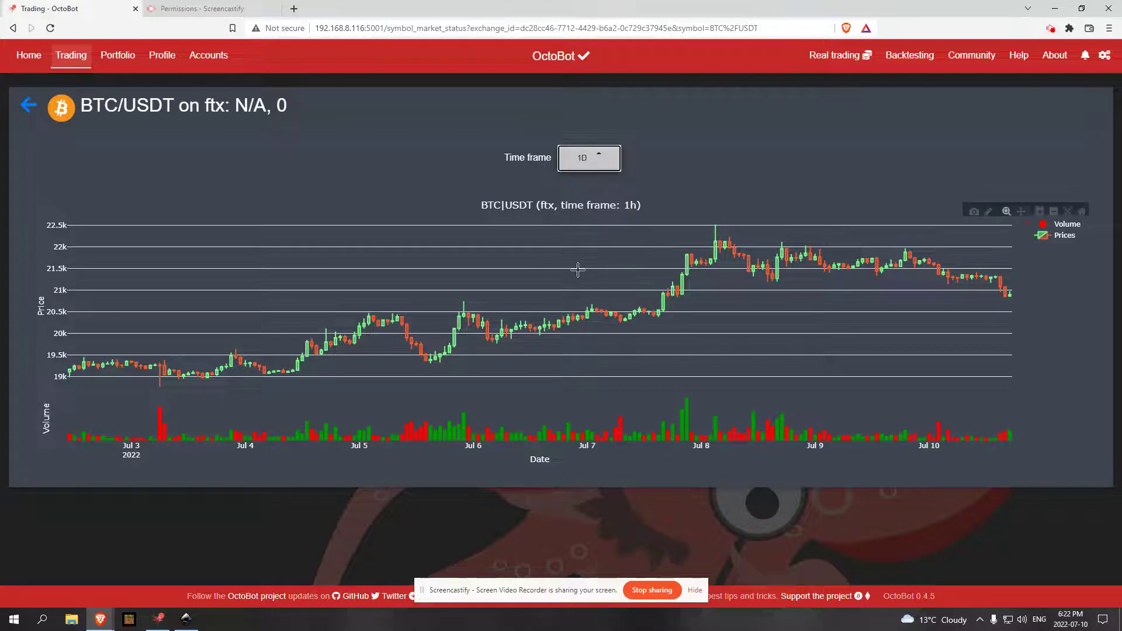
- Keep the Ftx chart at 1d, inspect its trade marker, and go to the Profile page
left_click(588, 159)
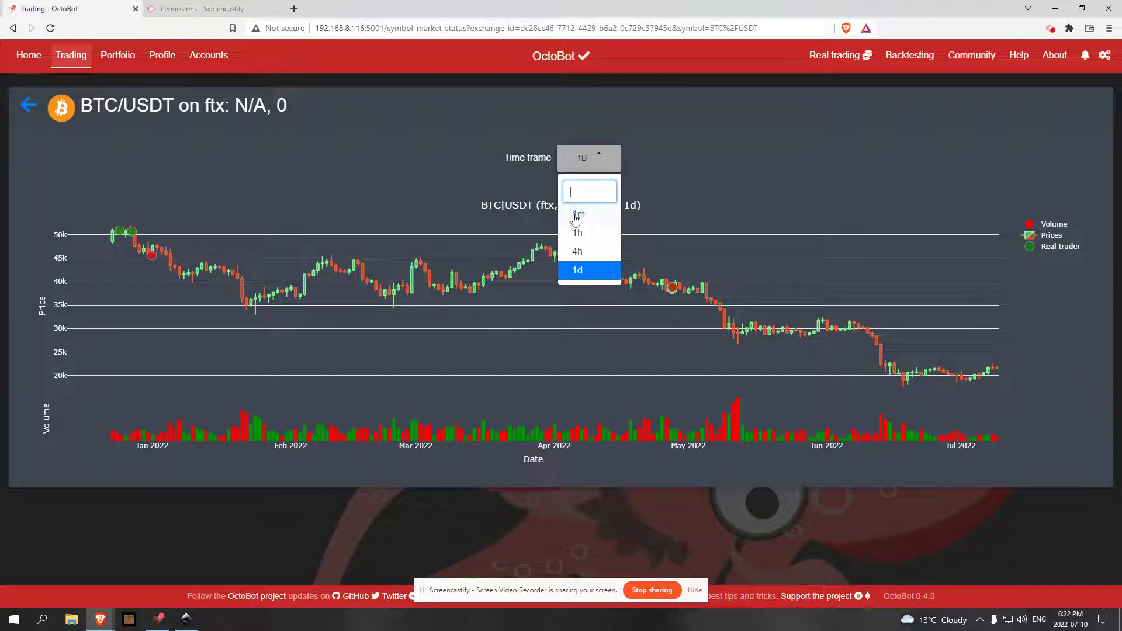
left_click(718, 358)
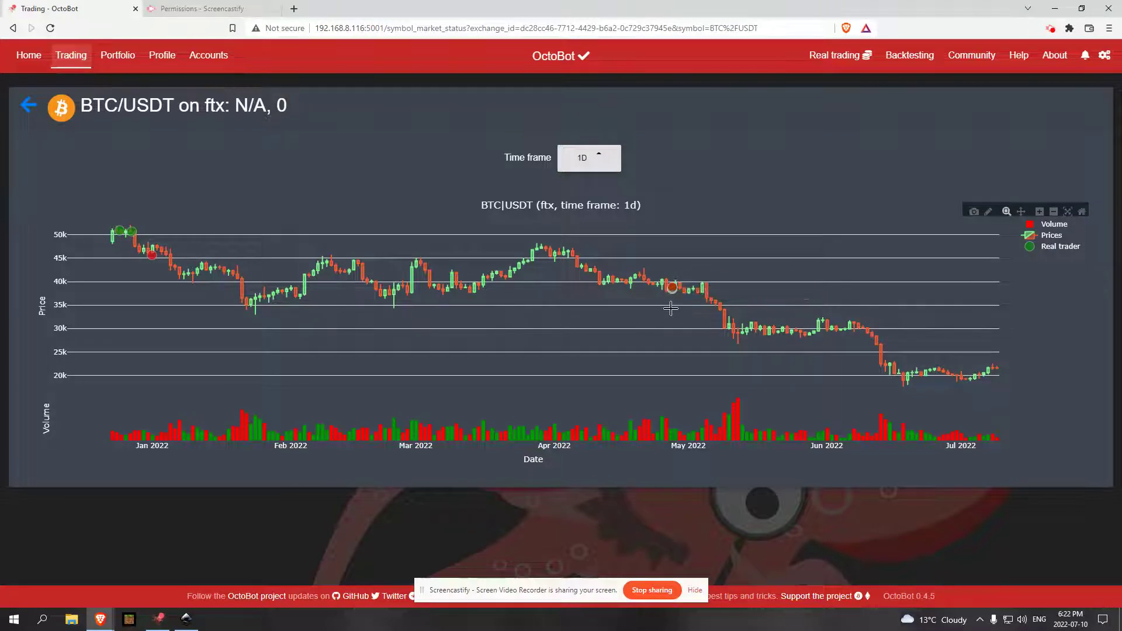
mouse_move(135, 228)
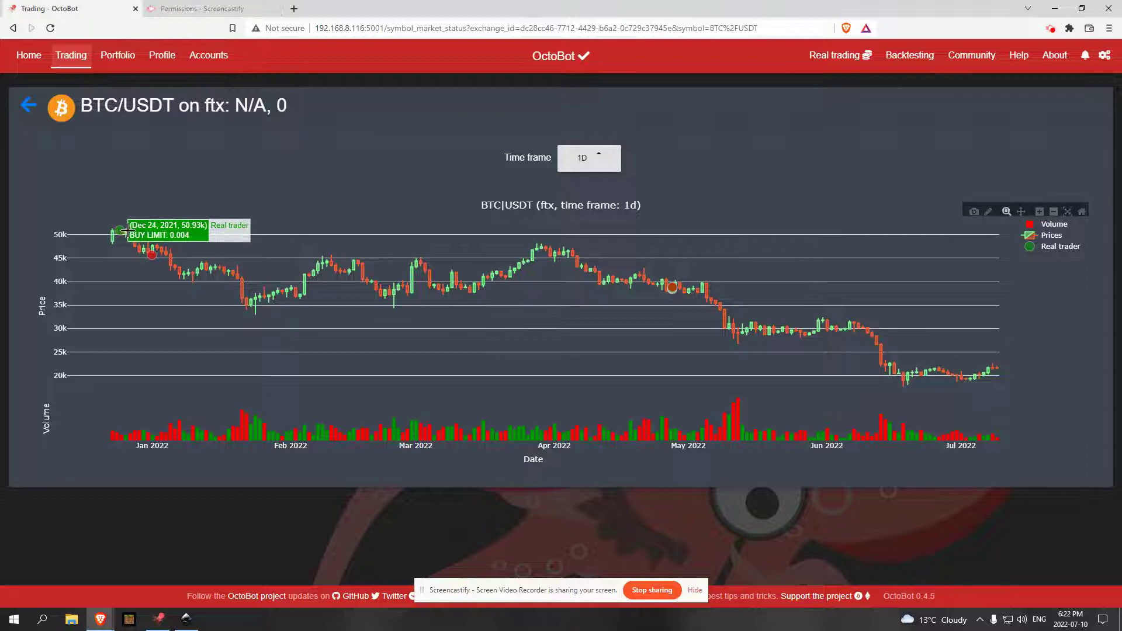
left_click(161, 56)
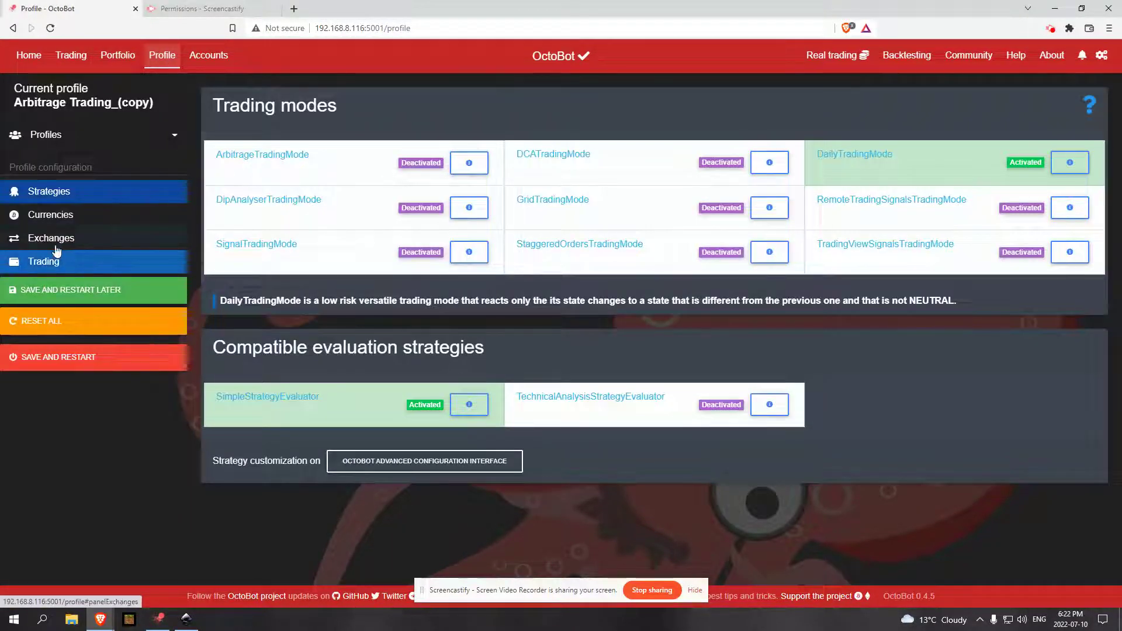
- Check the profile's Exchanges and Trading sections, then go back to the Home dashboard
left_click(65, 244)
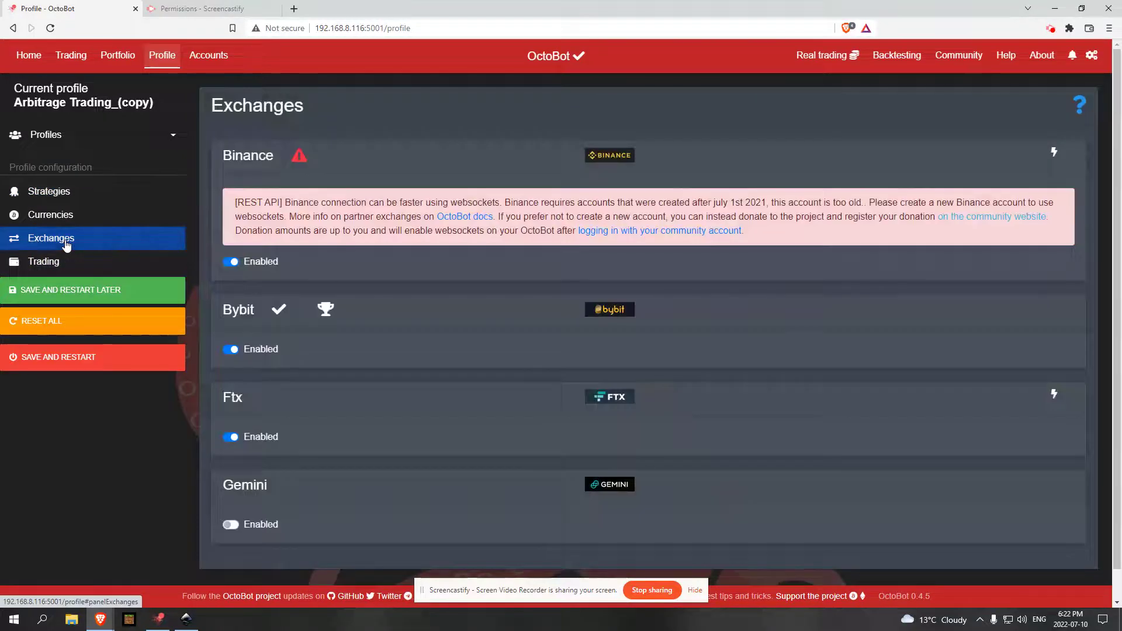
left_click(50, 266)
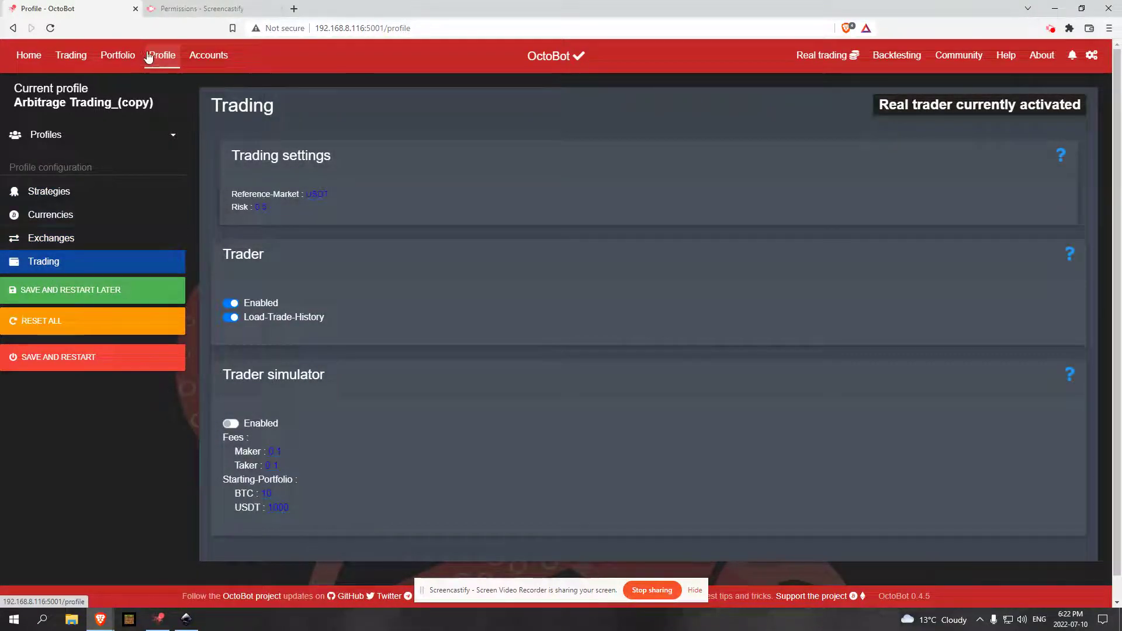
left_click(42, 264)
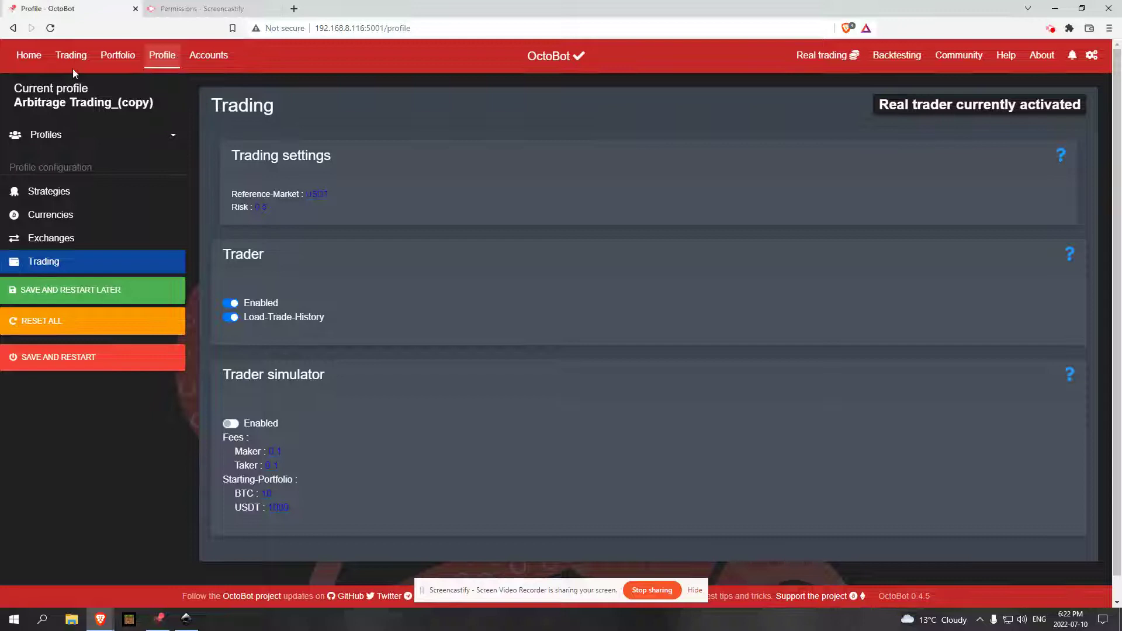
left_click(28, 59)
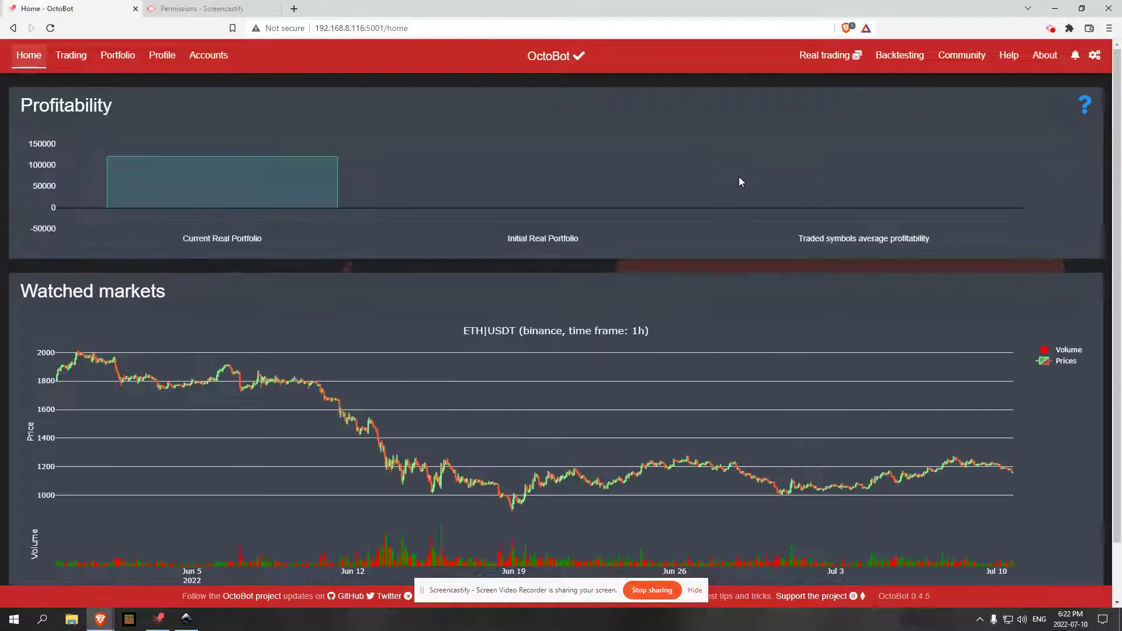
- Look over the Home dashboard, then open the Trading market status page for BTC/USDT and ETH/USDT
mouse_move(241, 210)
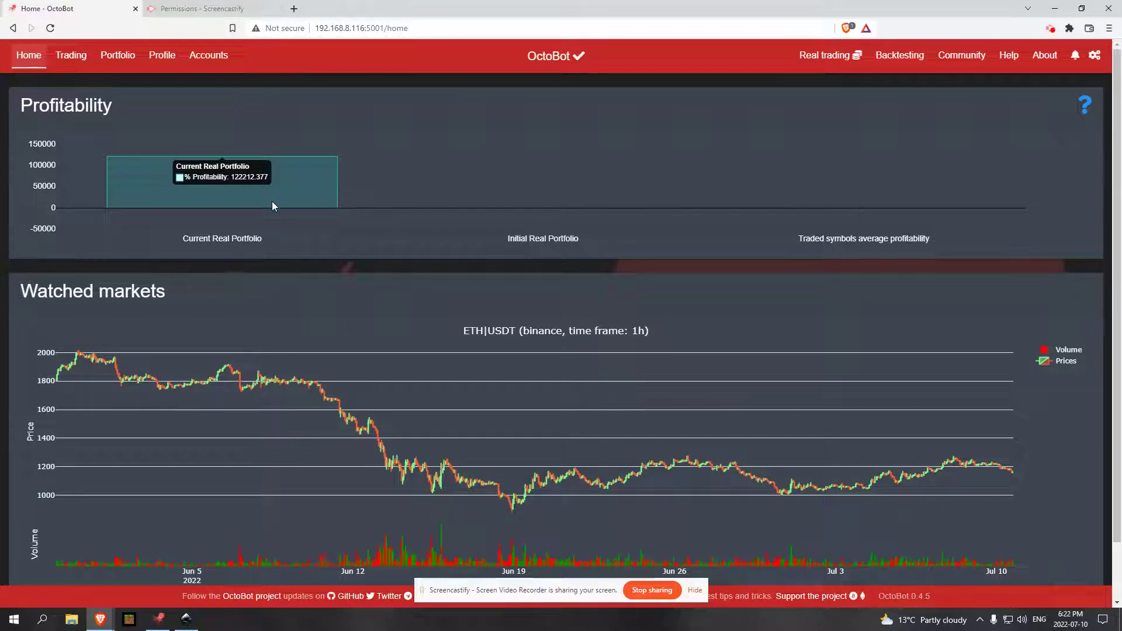
scroll(921, 303, "down", 1)
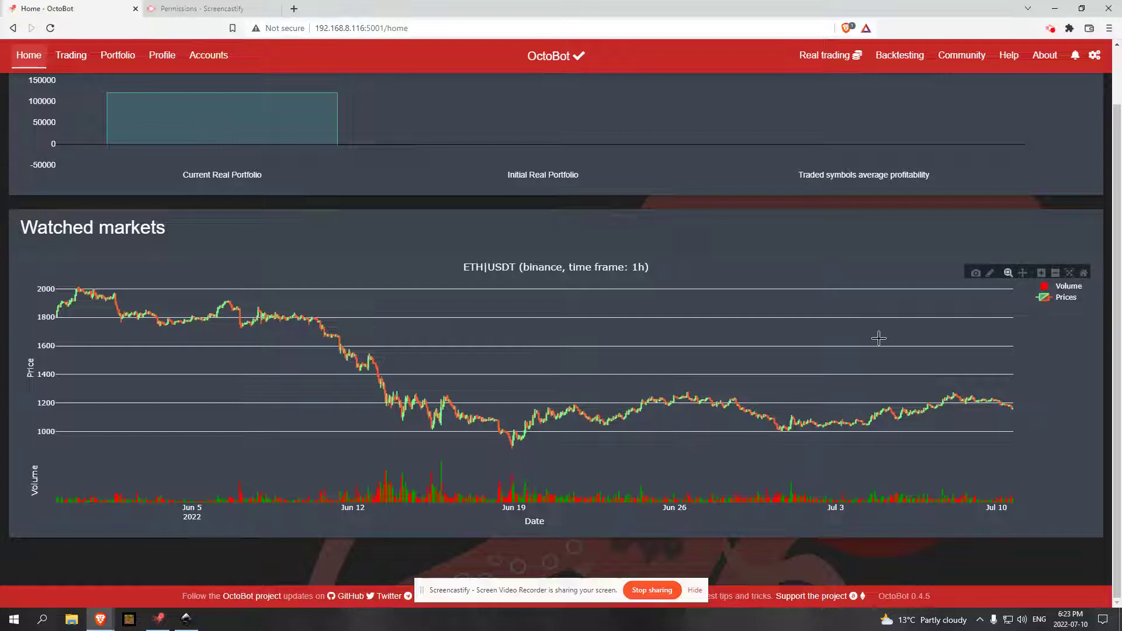
scroll(306, 222, "up", 1)
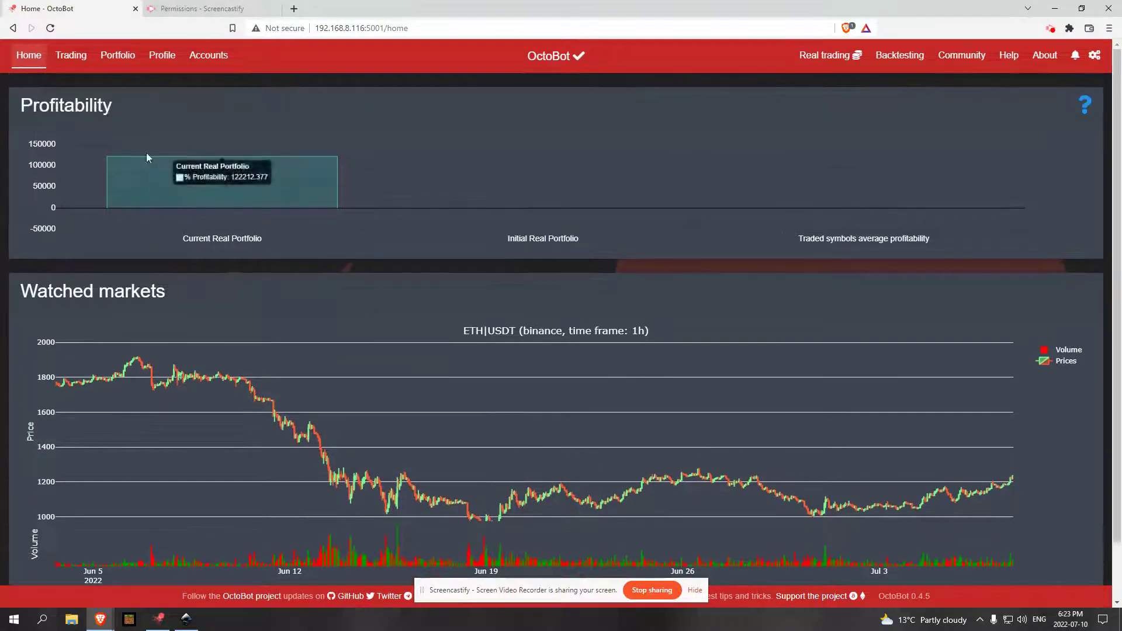
left_click(69, 54)
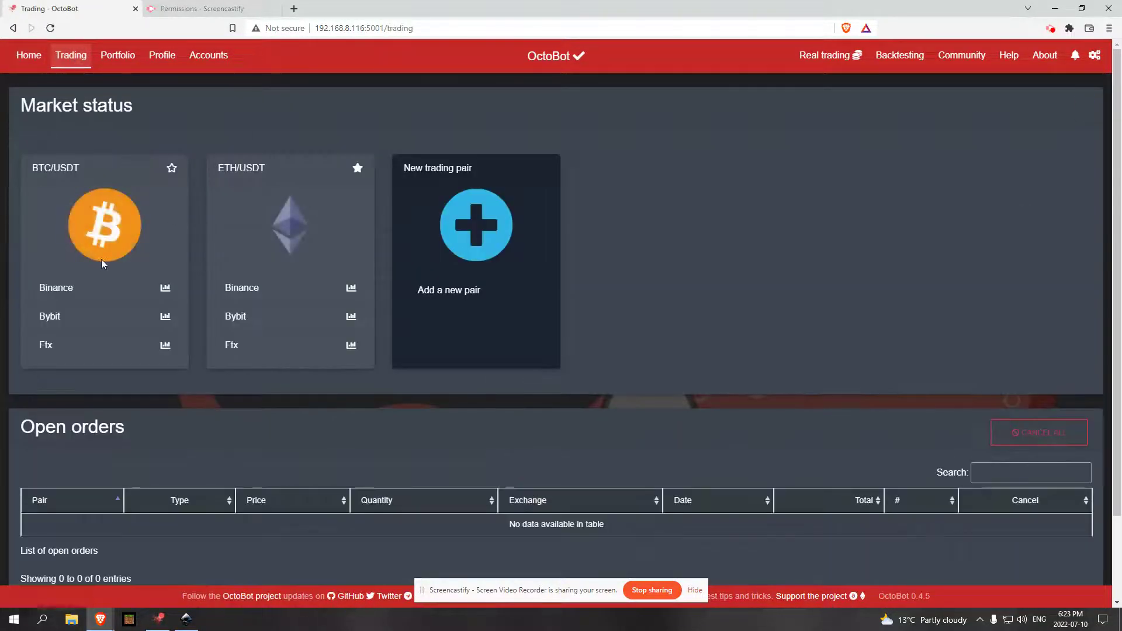
scroll(161, 250, "down", 1)
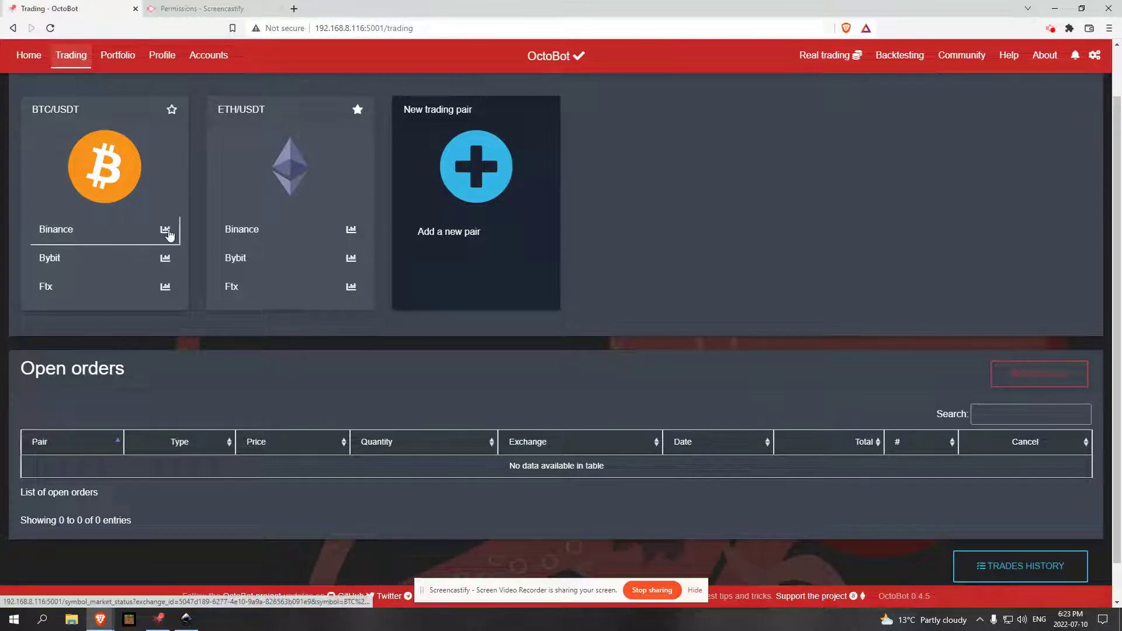
left_click(170, 234)
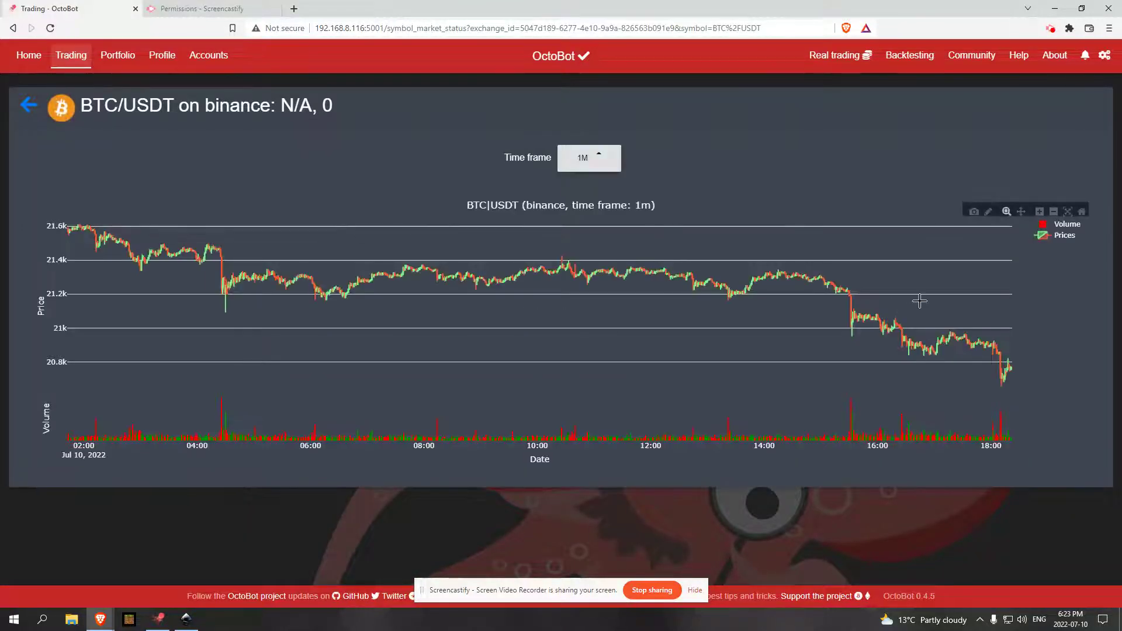
left_click(34, 115)
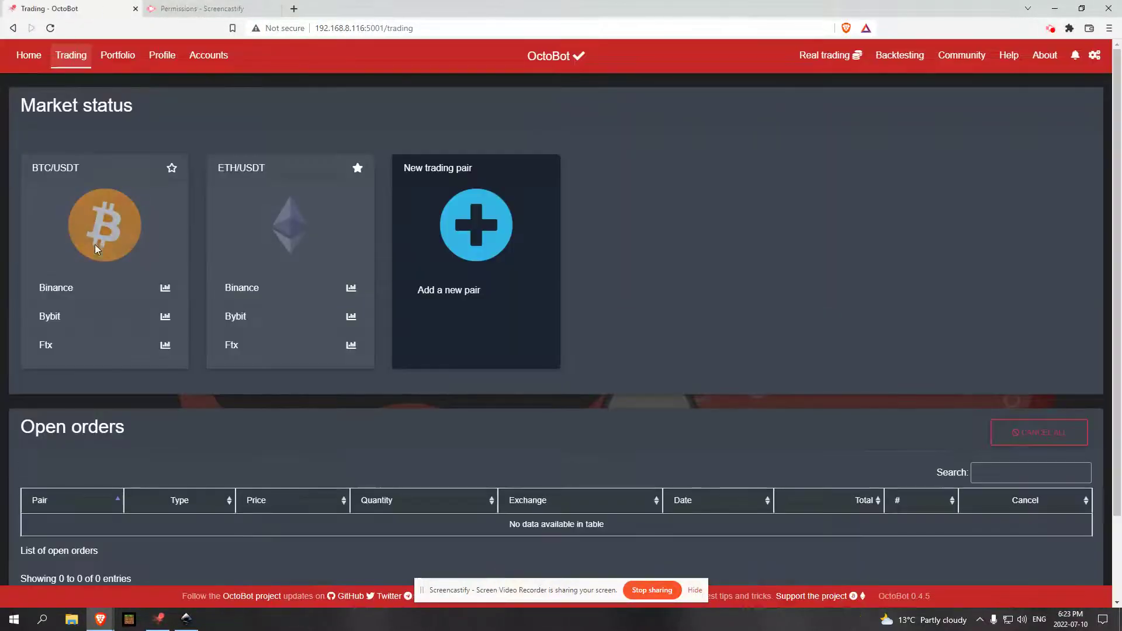
left_click(85, 315)
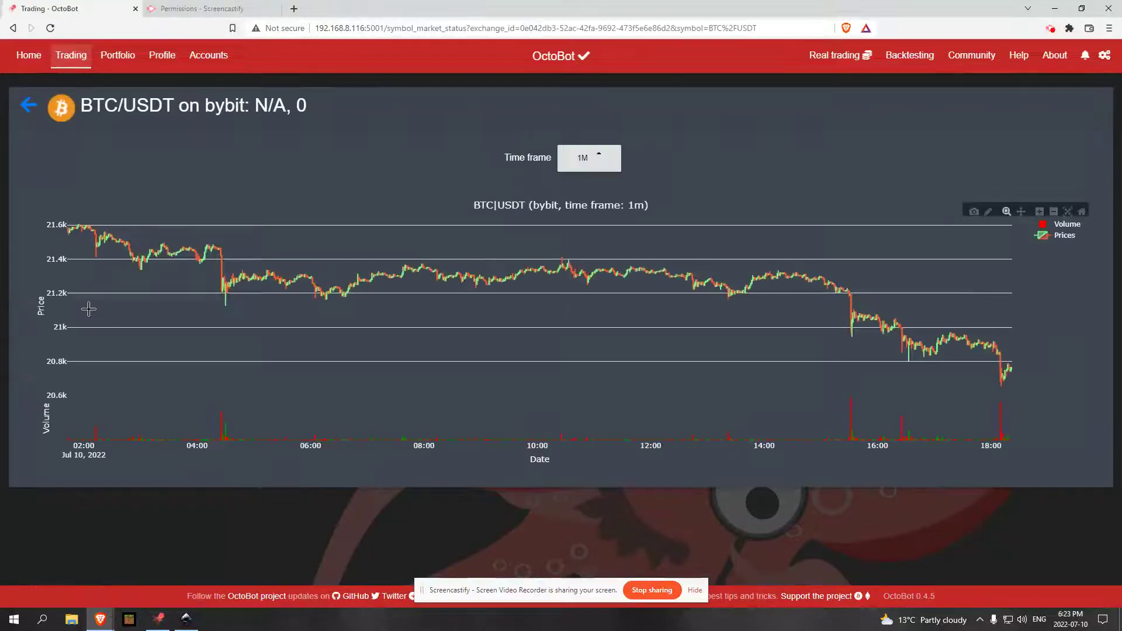
left_click(28, 105)
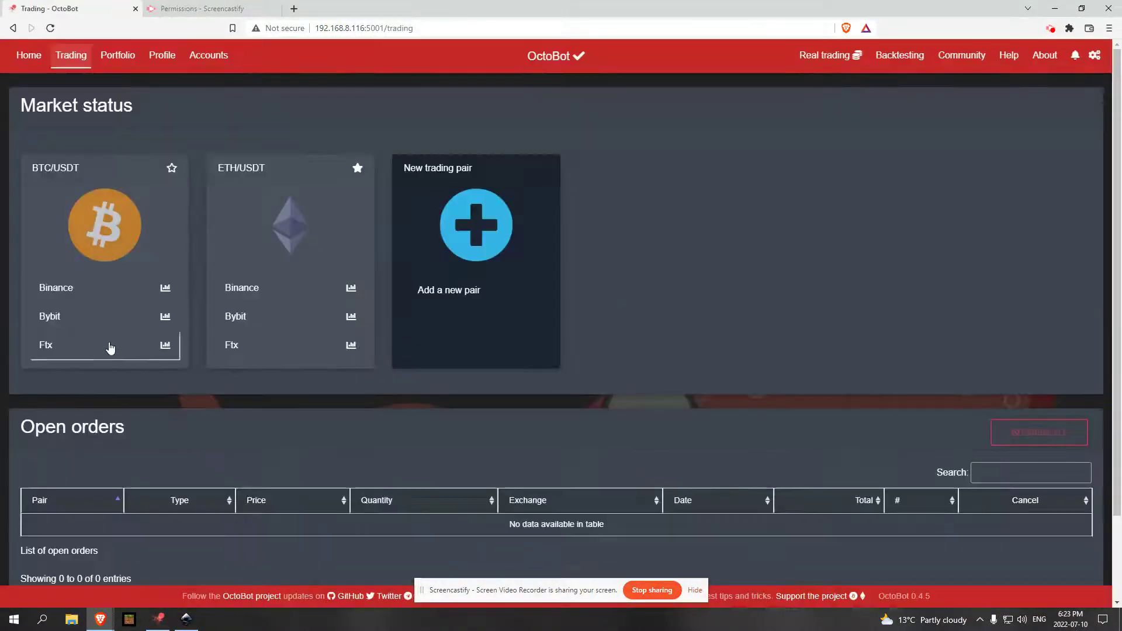
left_click(107, 348)
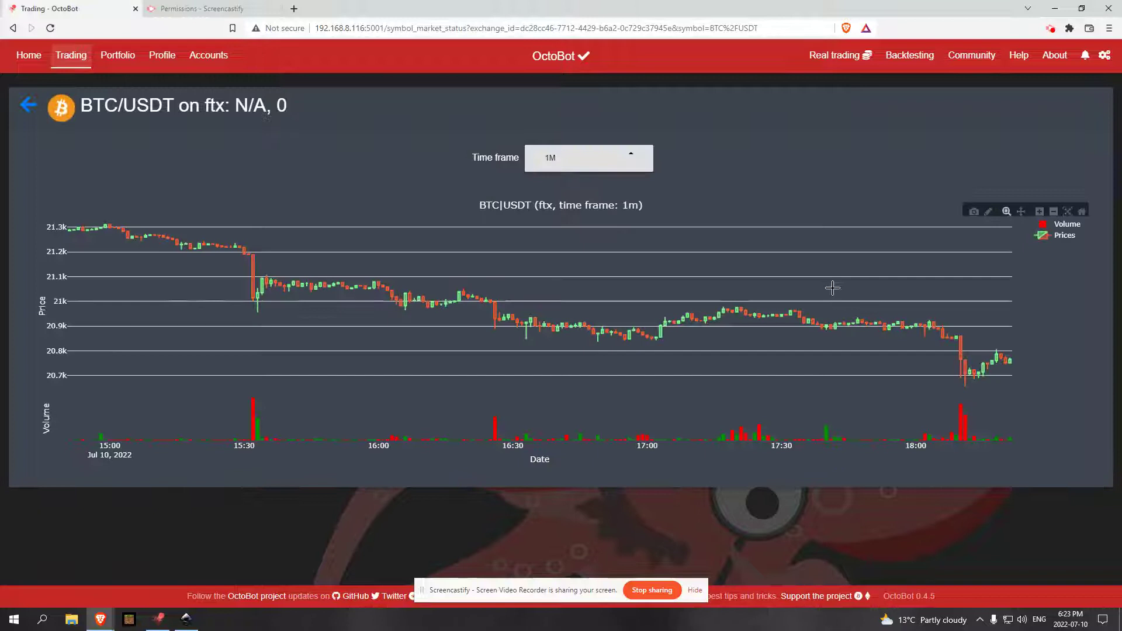
left_click(584, 159)
left_click(571, 267)
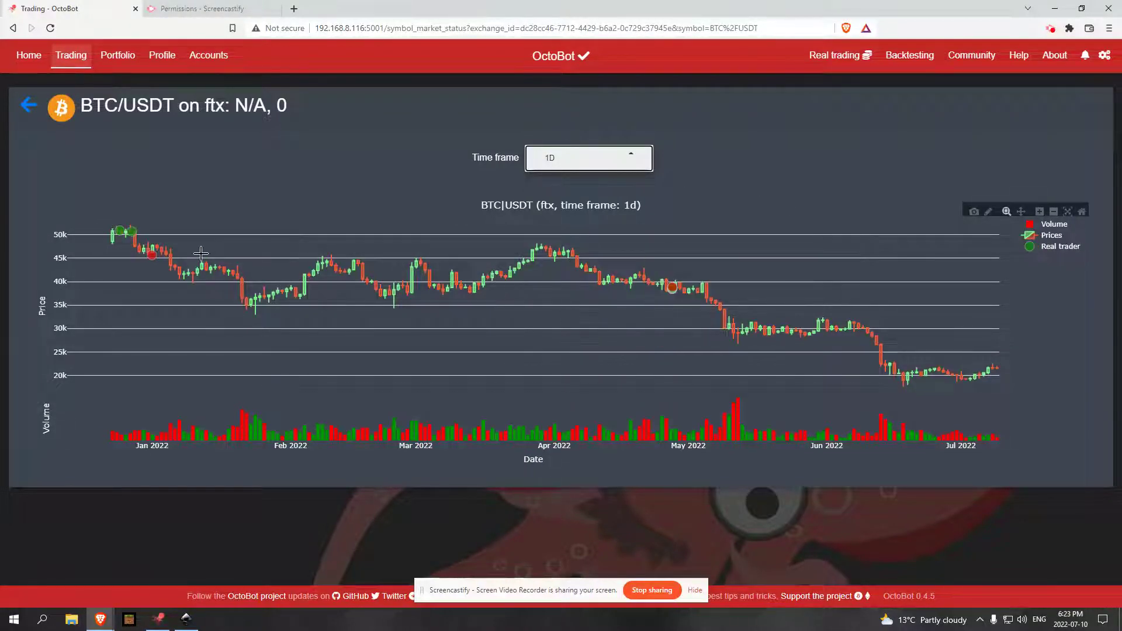
left_click(25, 111)
- Set the Binance BTC/USDT chart to the 1d time frame and return to market status
left_click(82, 286)
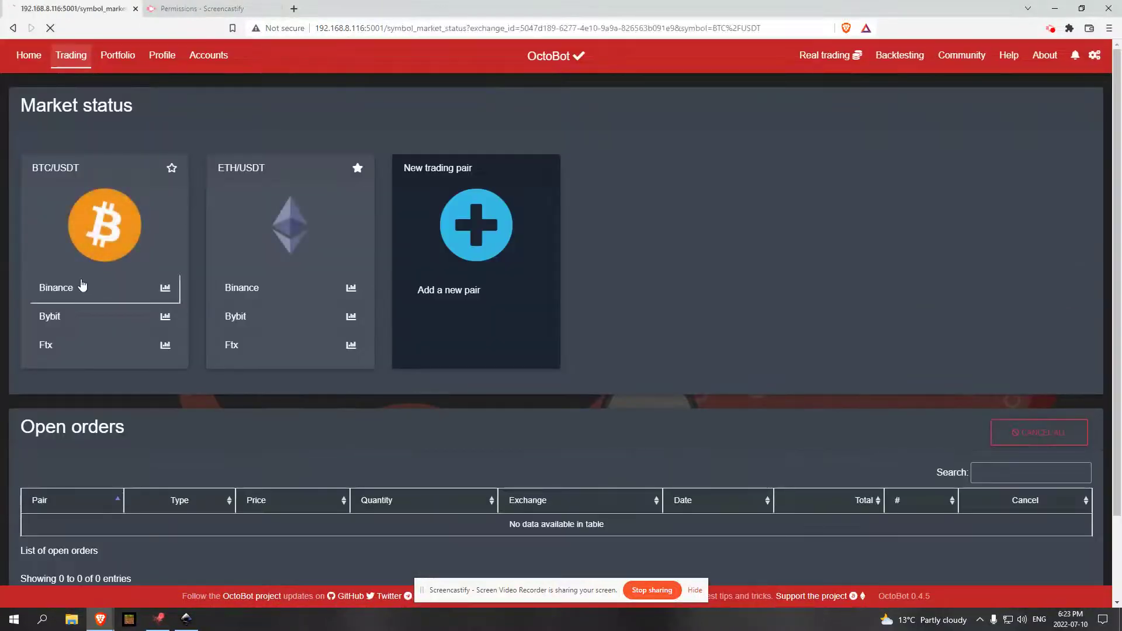
left_click(590, 158)
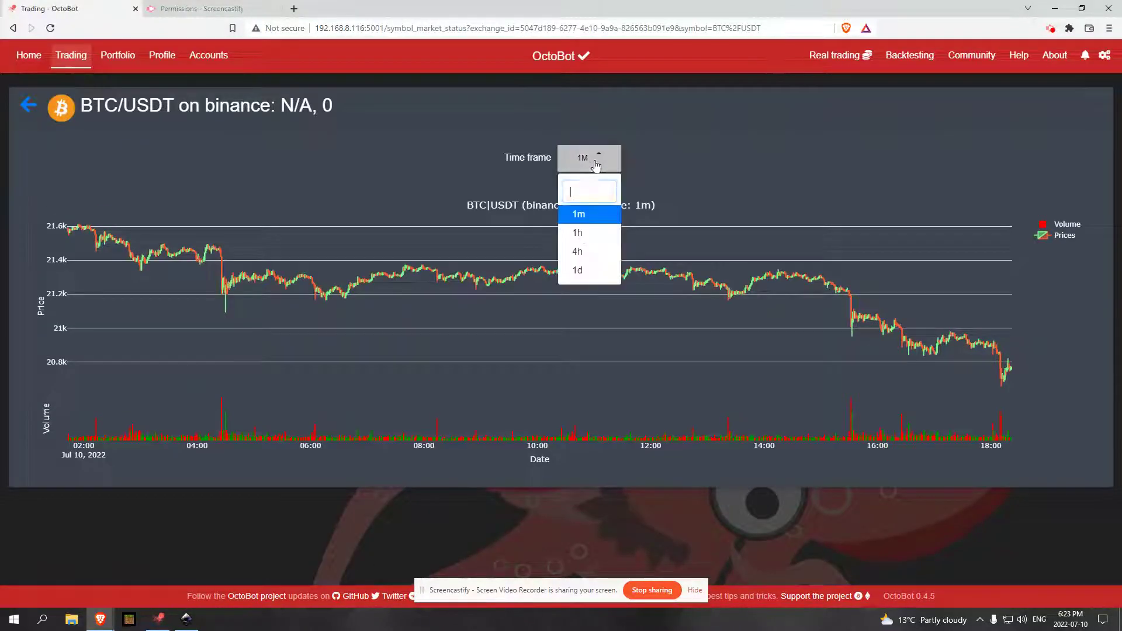
left_click(578, 276)
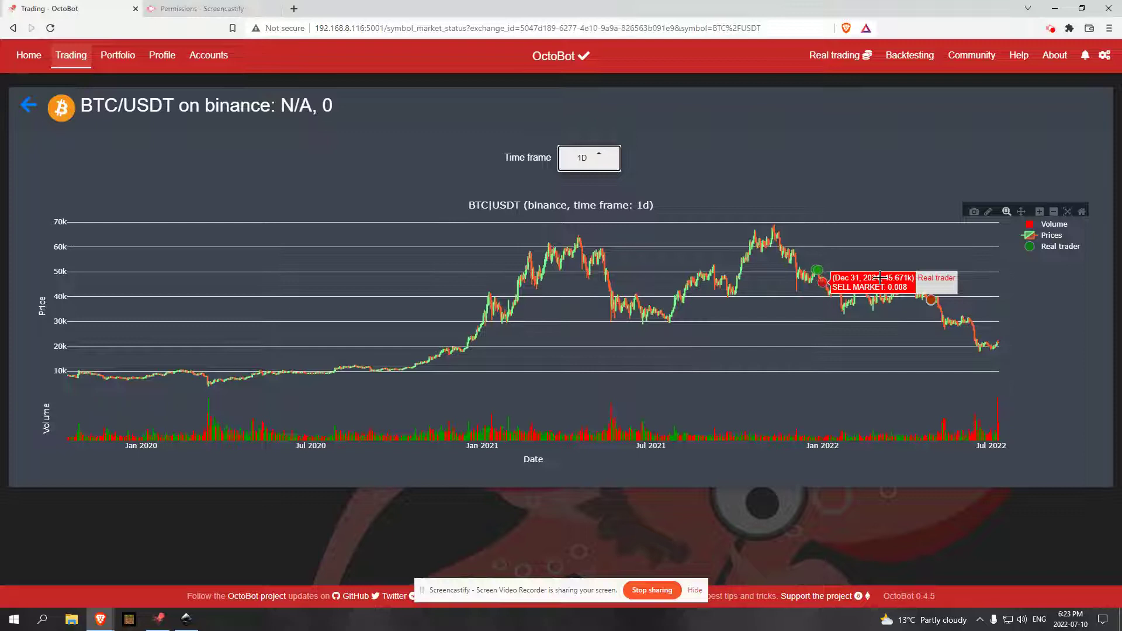
left_click(29, 105)
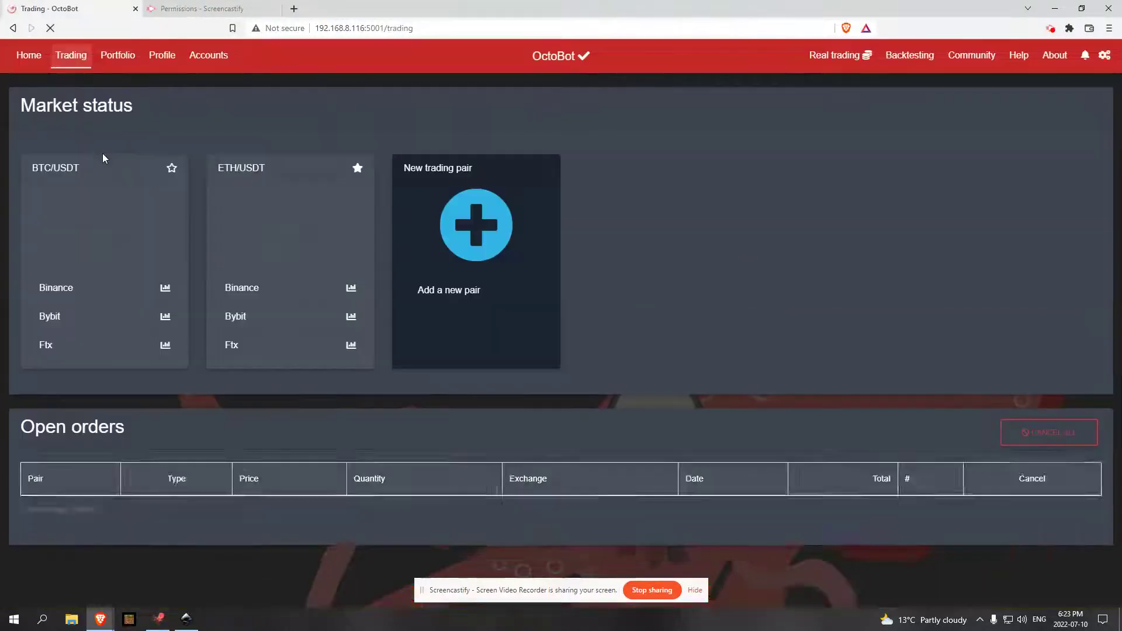
- Set the Bybit BTC/USDT chart to 1d, then open the Profile configuration page
left_click(78, 319)
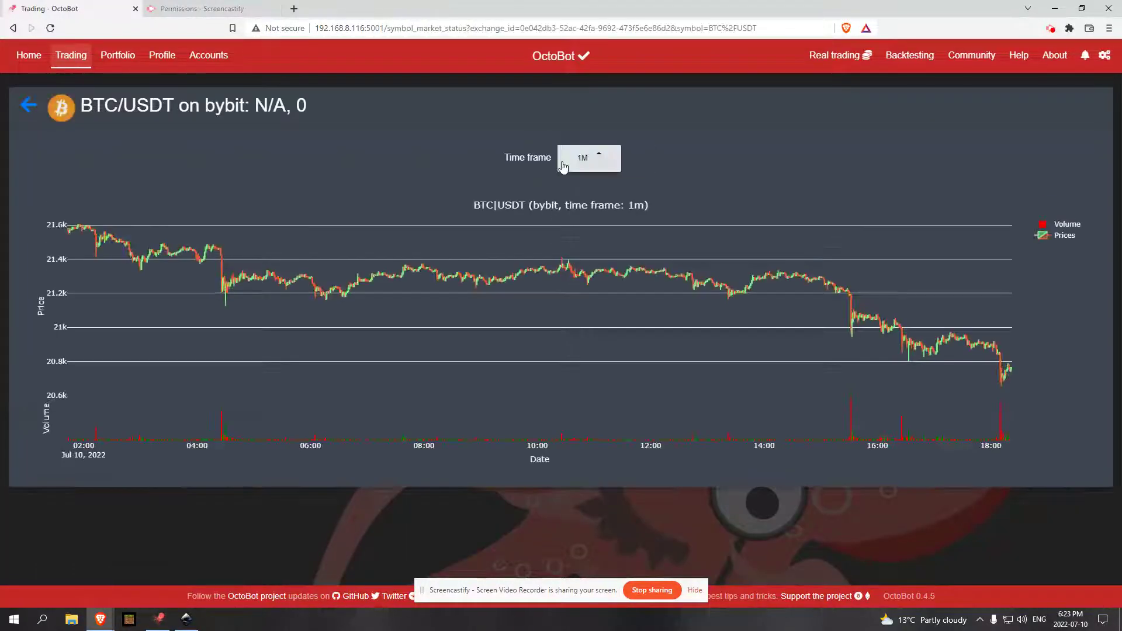
left_click(589, 158)
left_click(587, 269)
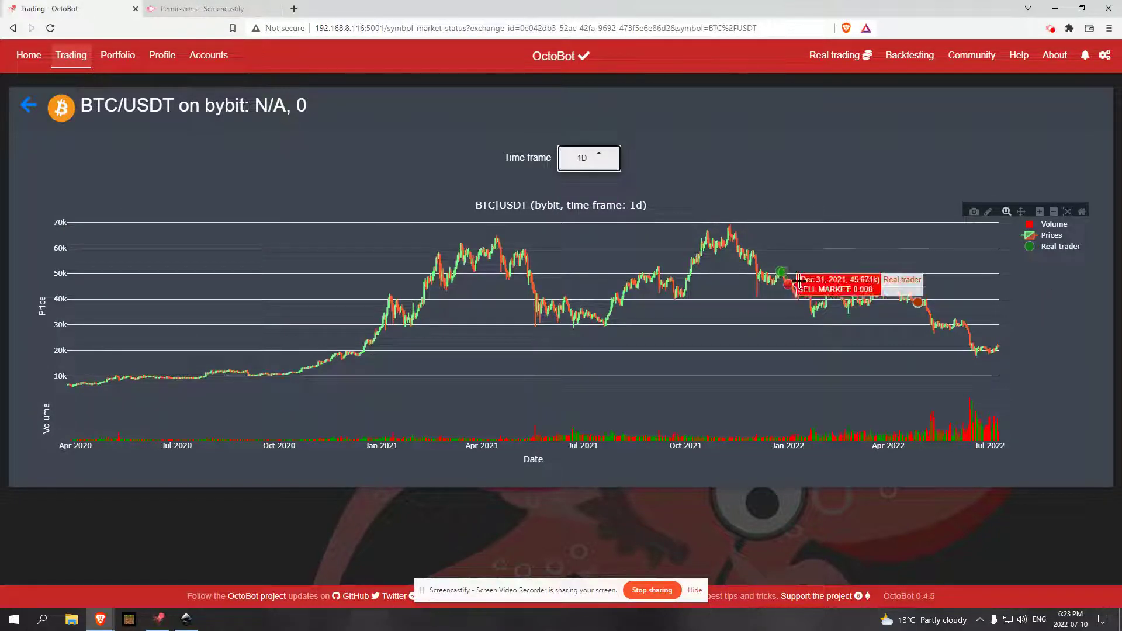
scroll(827, 374, "down", 1)
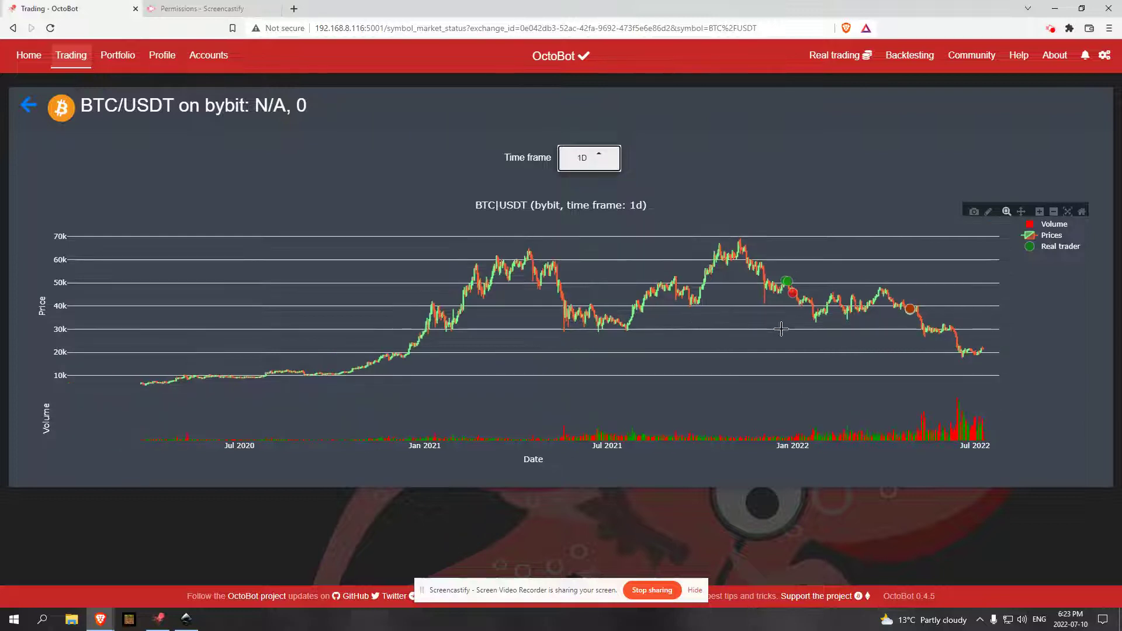
scroll(781, 329, "up", 1)
mouse_move(787, 275)
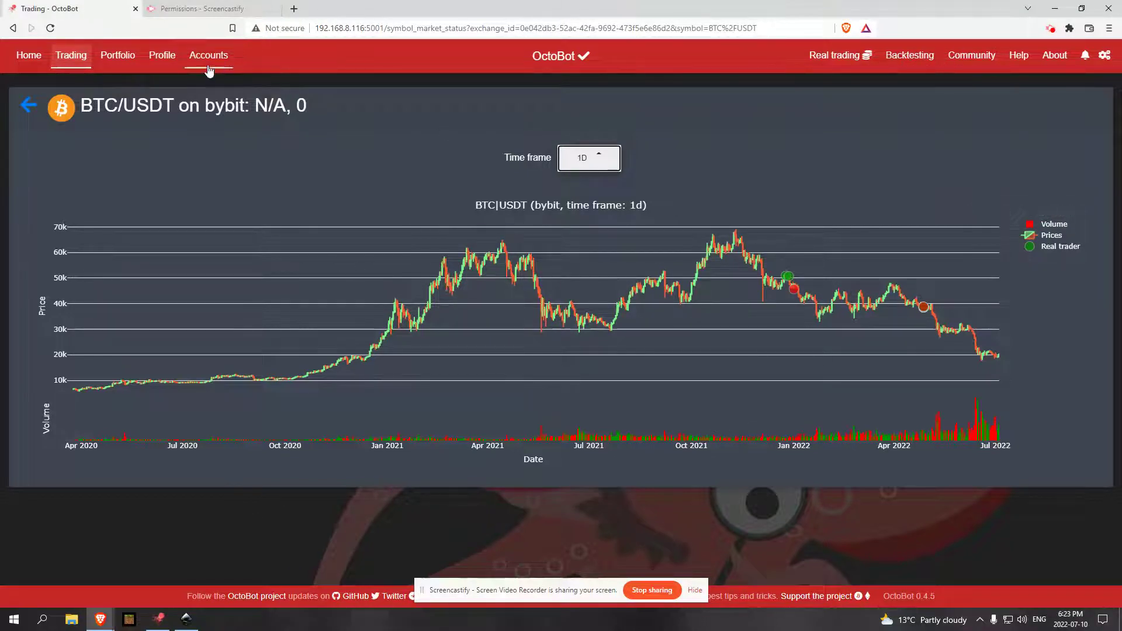
left_click(159, 59)
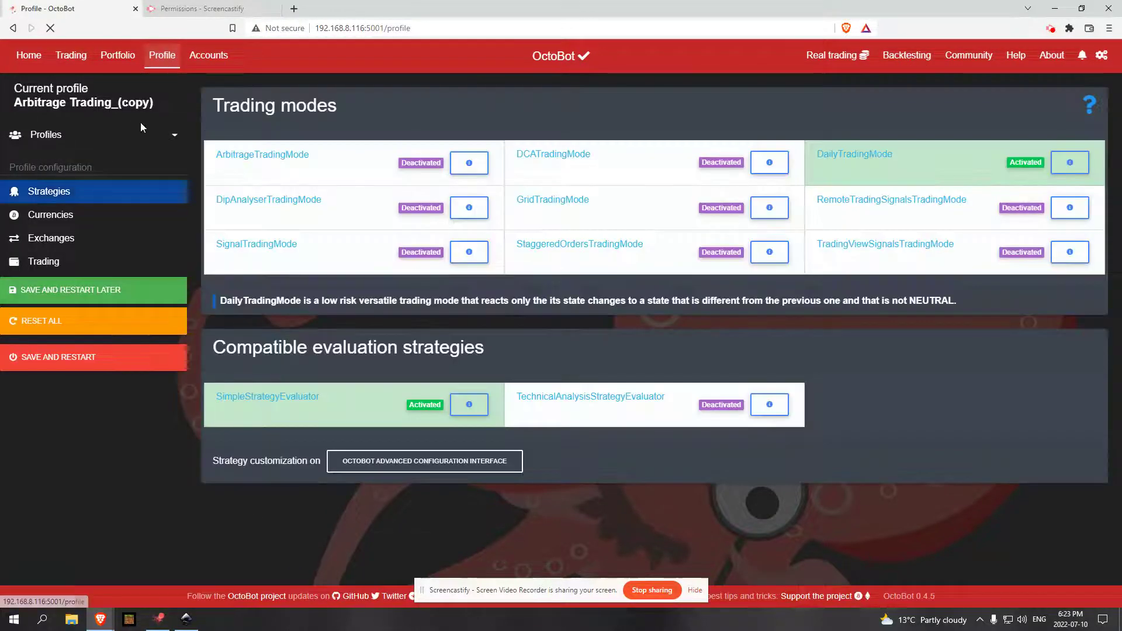
left_click(171, 138)
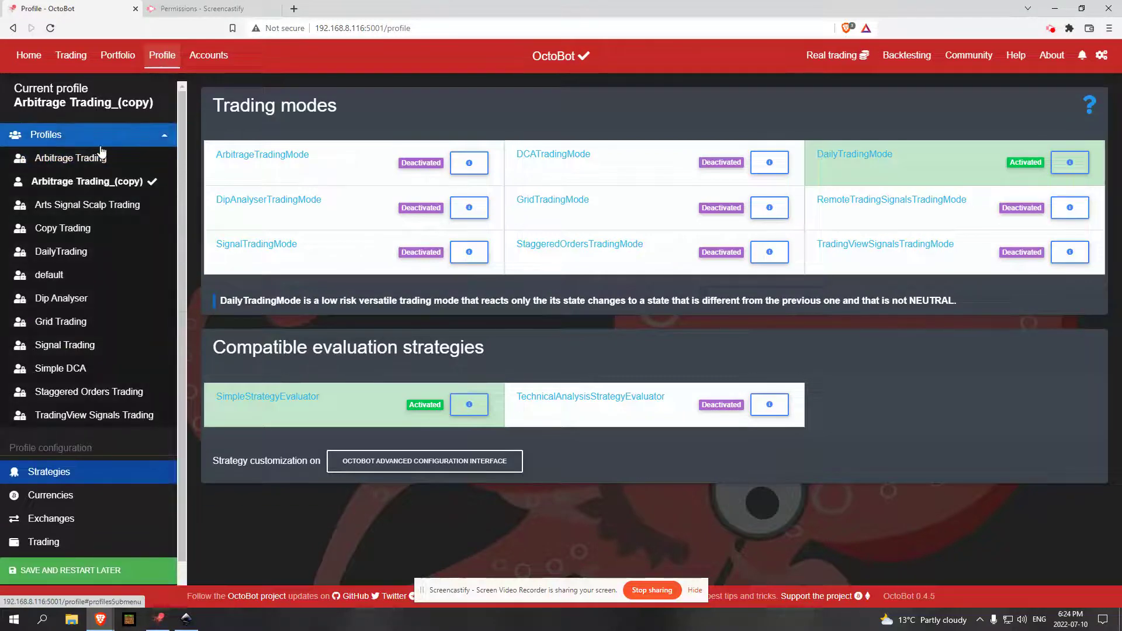
left_click(73, 158)
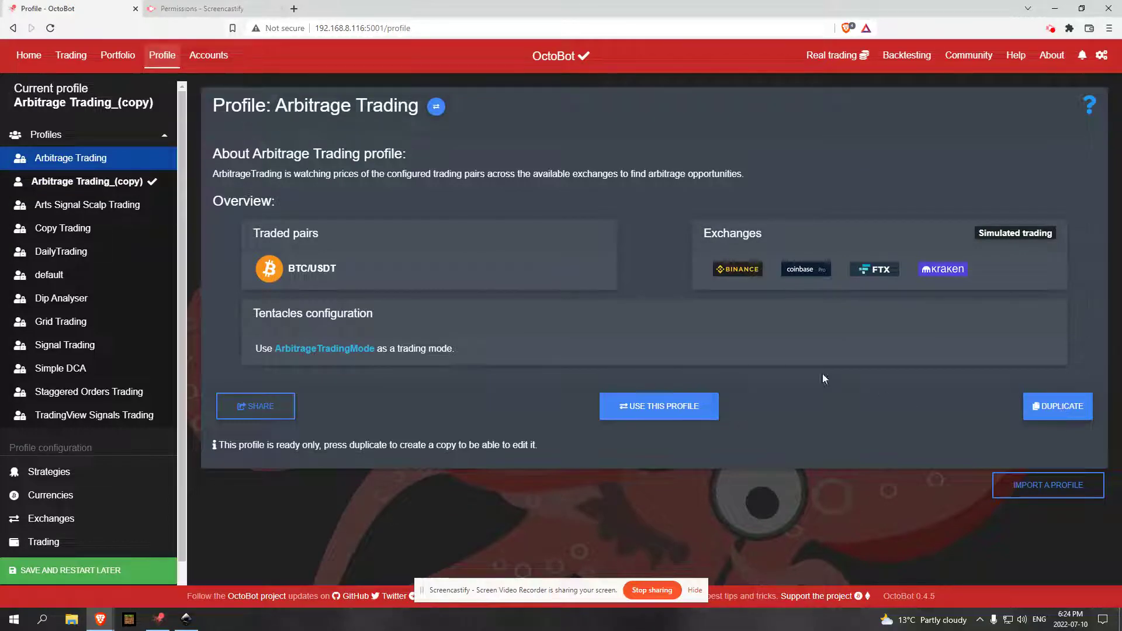
left_click(128, 183)
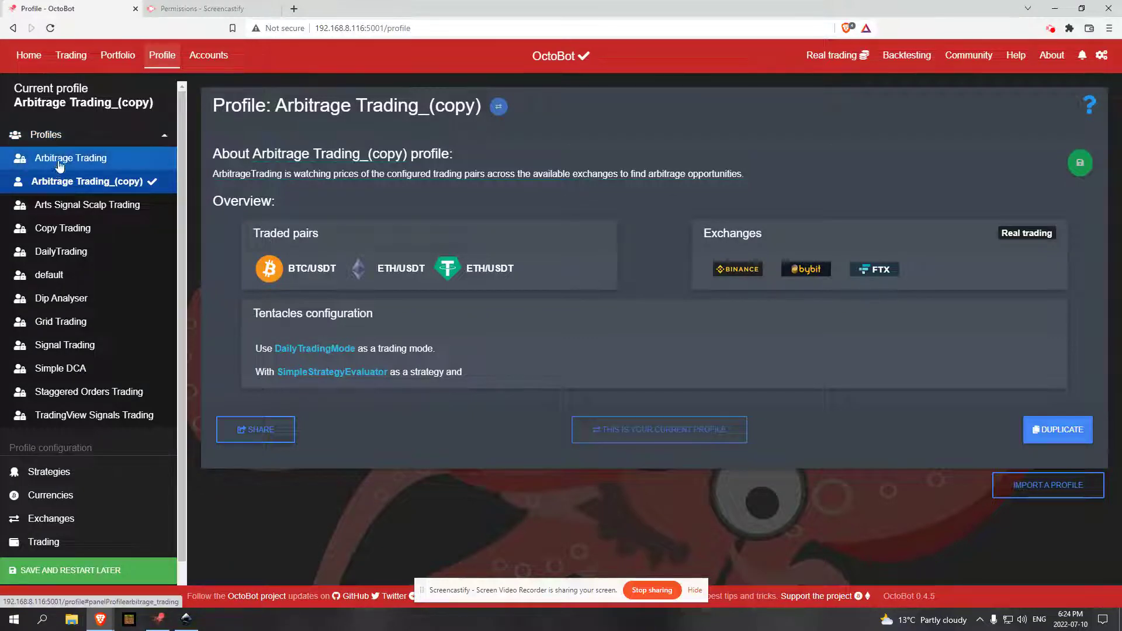
left_click(47, 135)
left_click(40, 192)
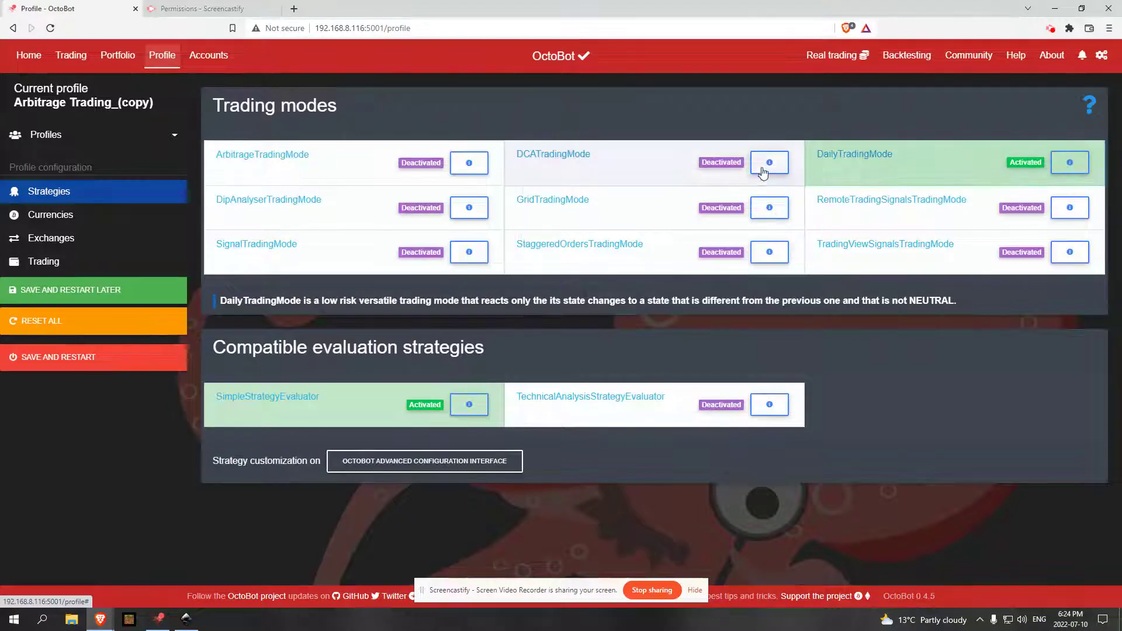
left_click(468, 164)
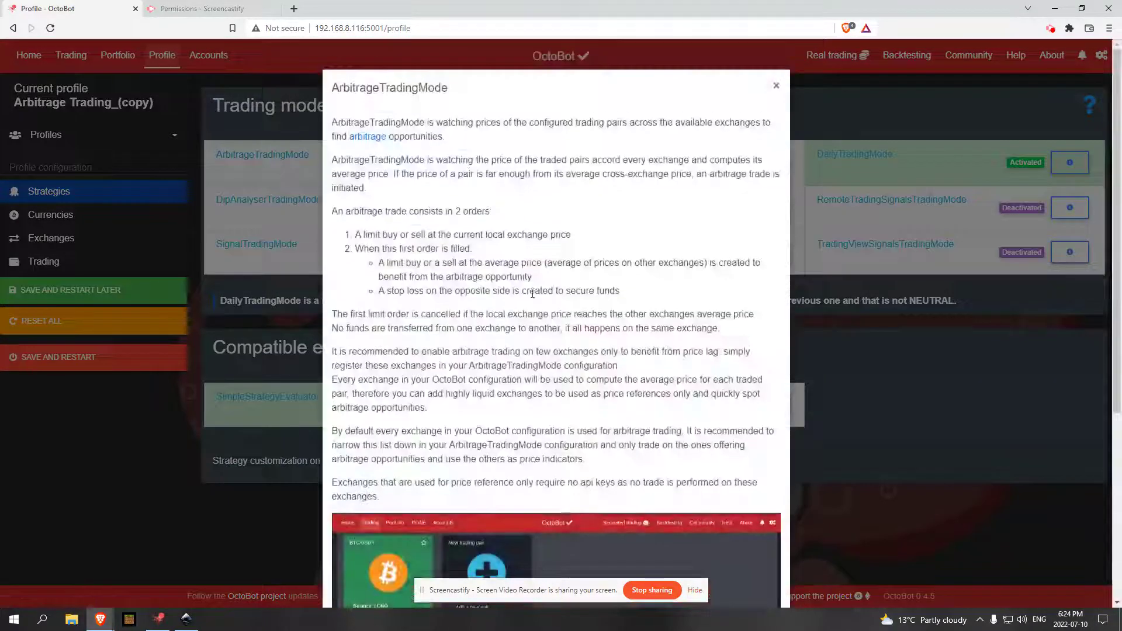
scroll(487, 360, "down", 5)
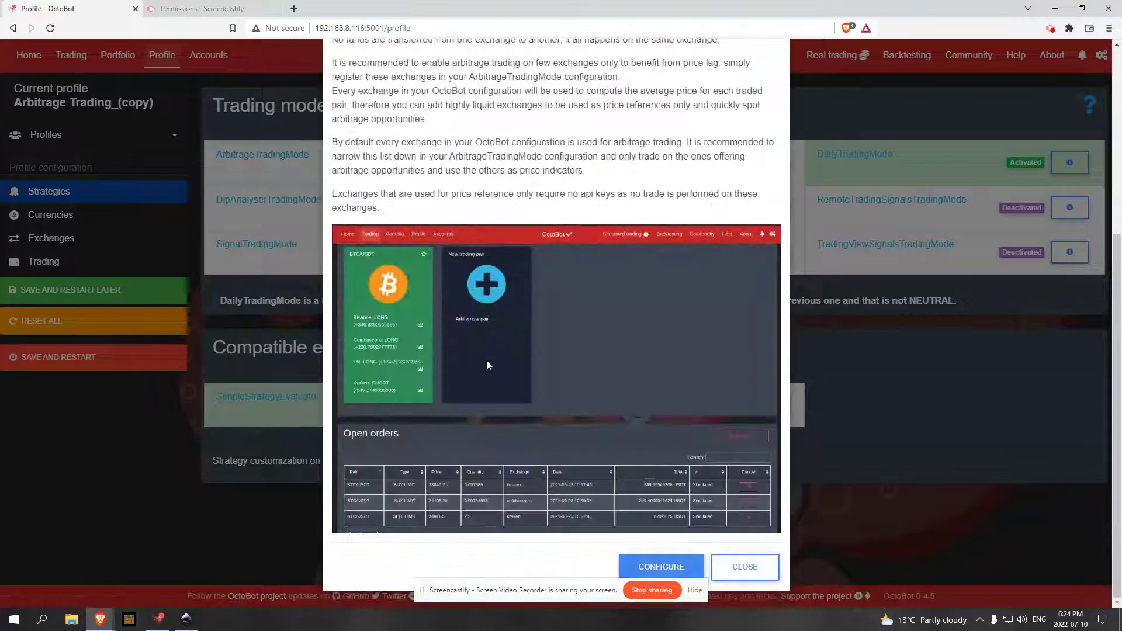
left_click(671, 564)
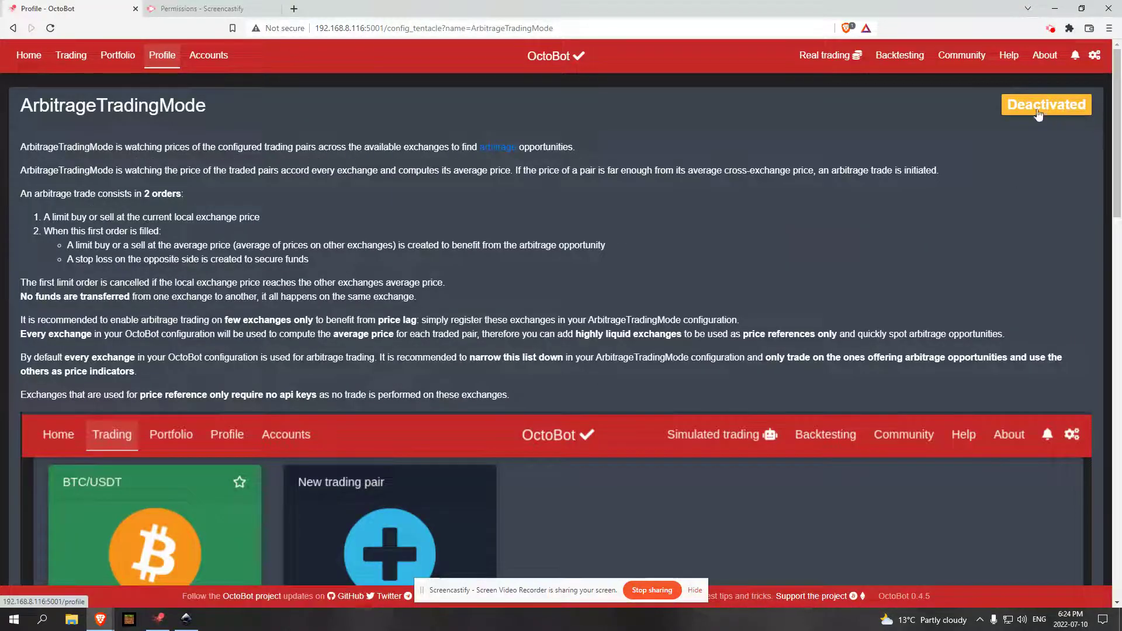
scroll(760, 268, "down", 20)
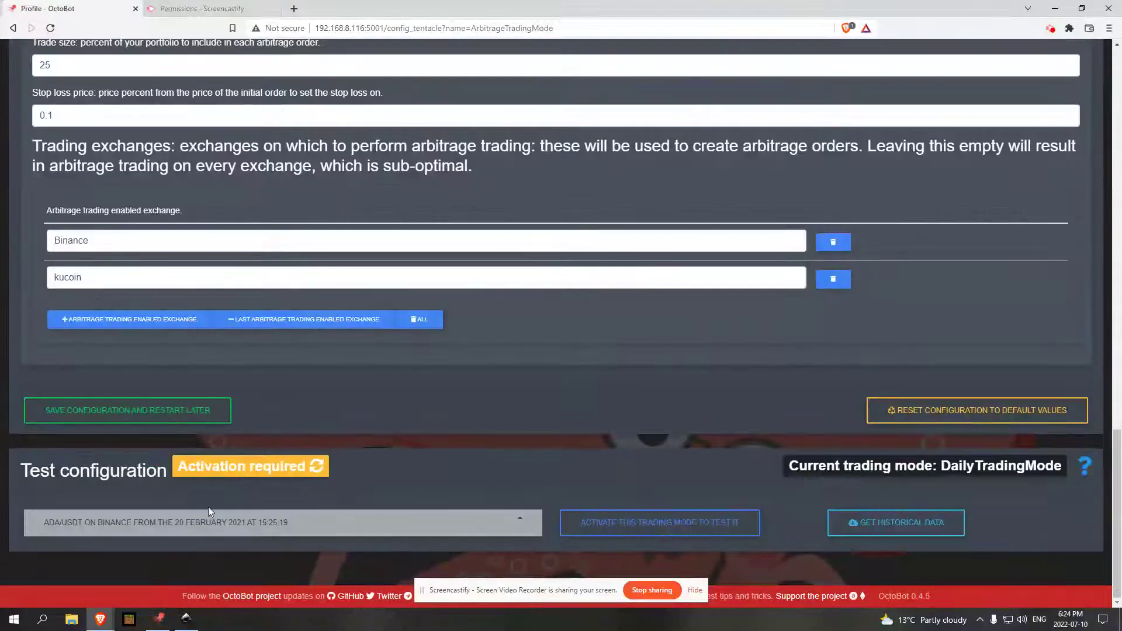
left_click(289, 478)
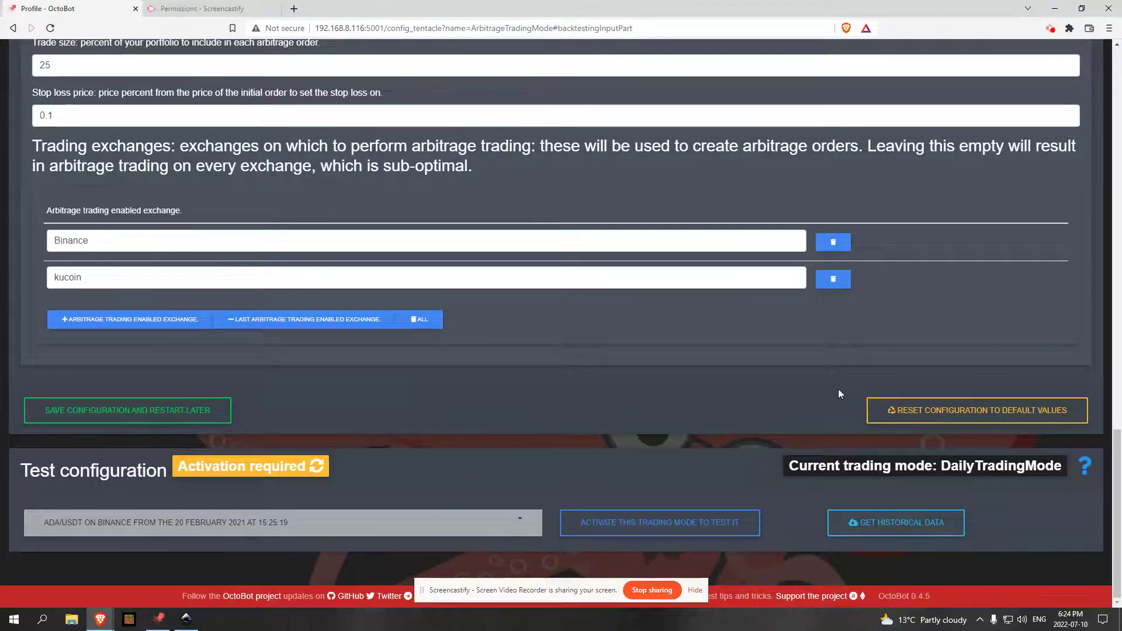
left_click(15, 28)
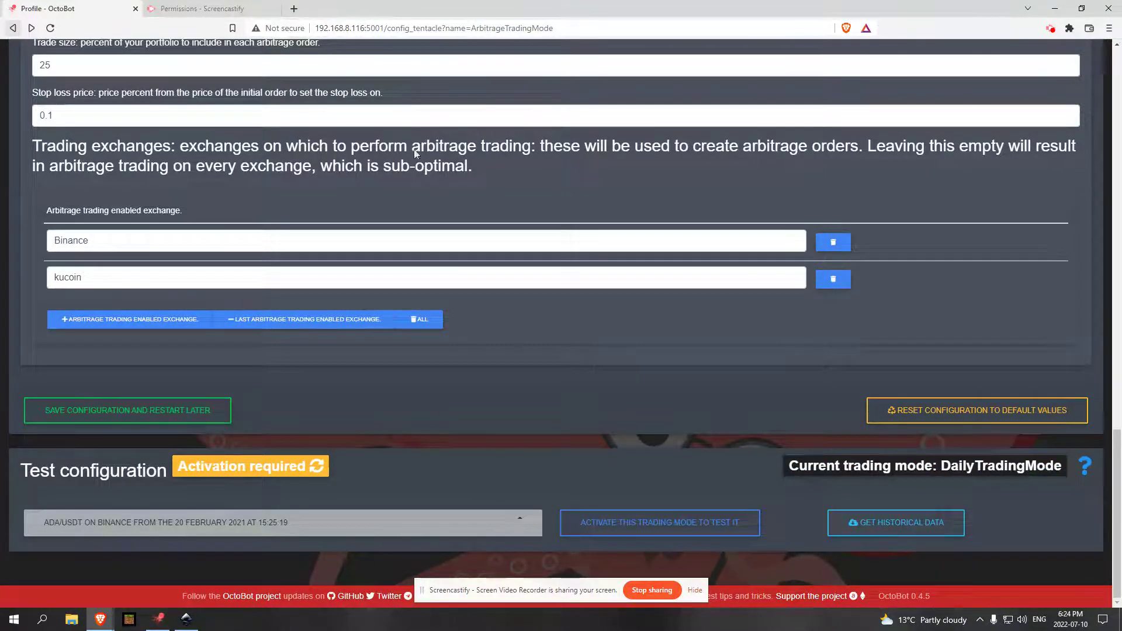
scroll(443, 251, "up", 15)
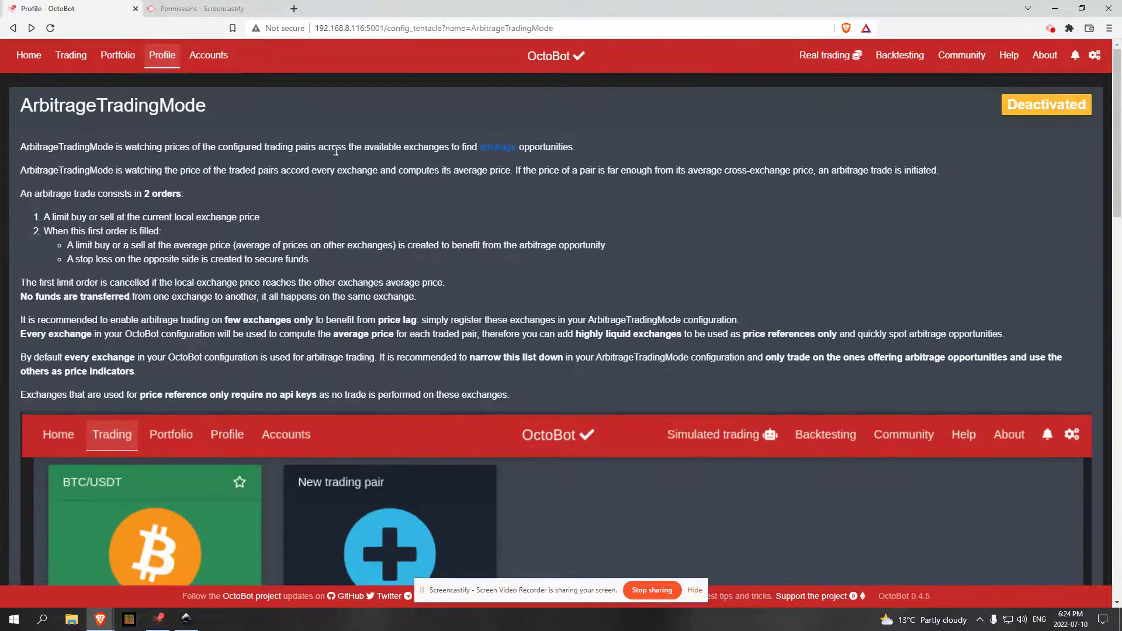
left_click(162, 55)
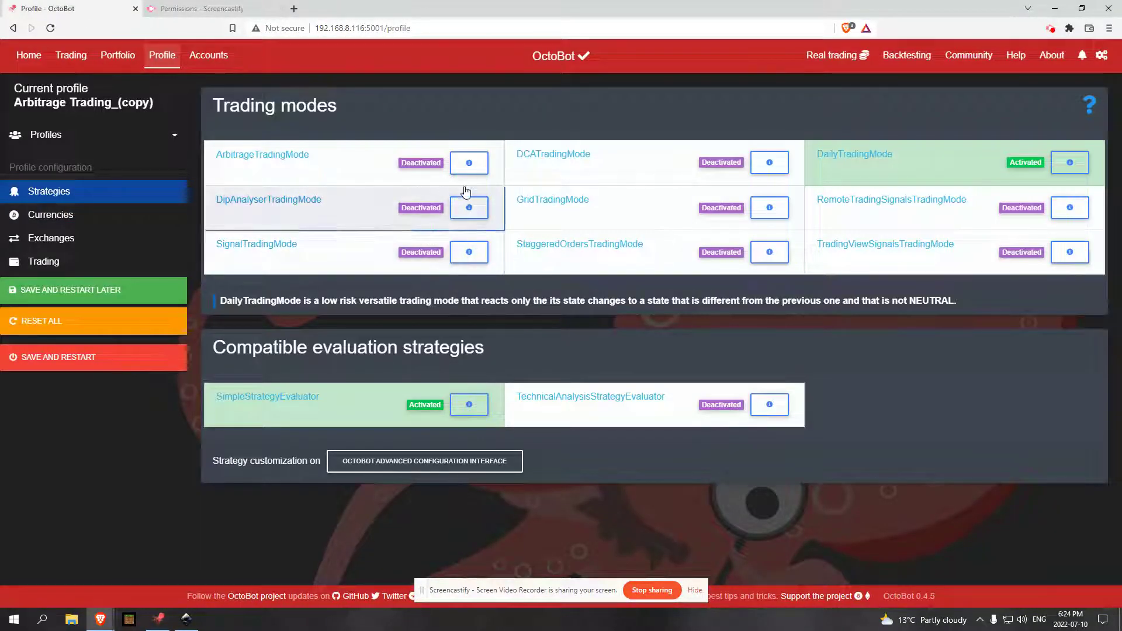
- Switch to ArbitrageTradingMode, save and restart, log back in, and close the old Profile tab
left_click(424, 170)
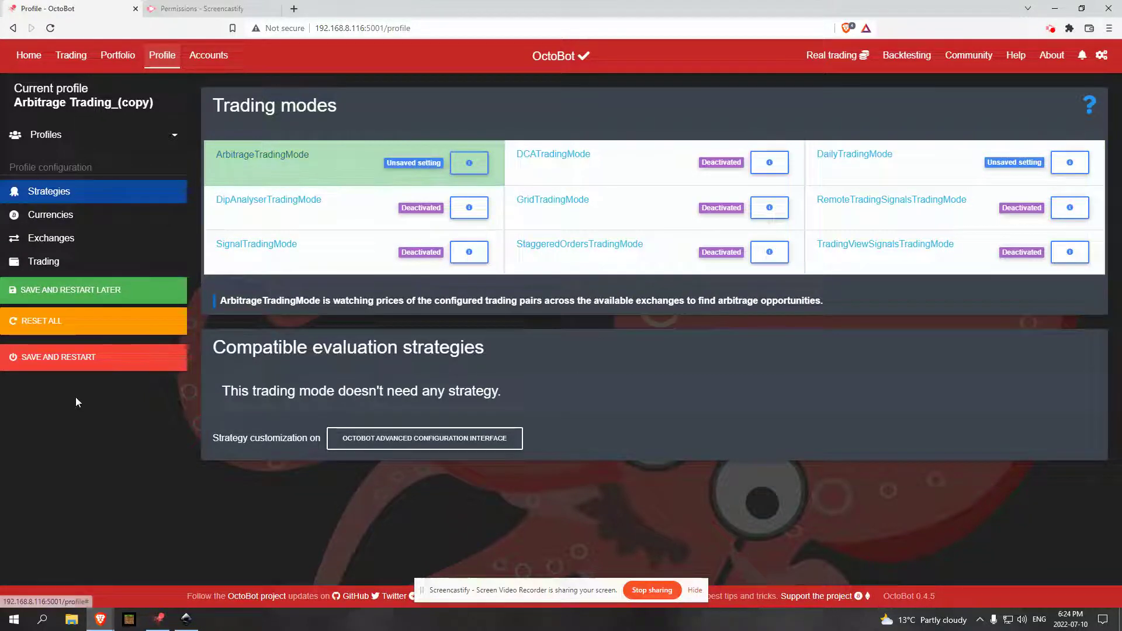
left_click(73, 353)
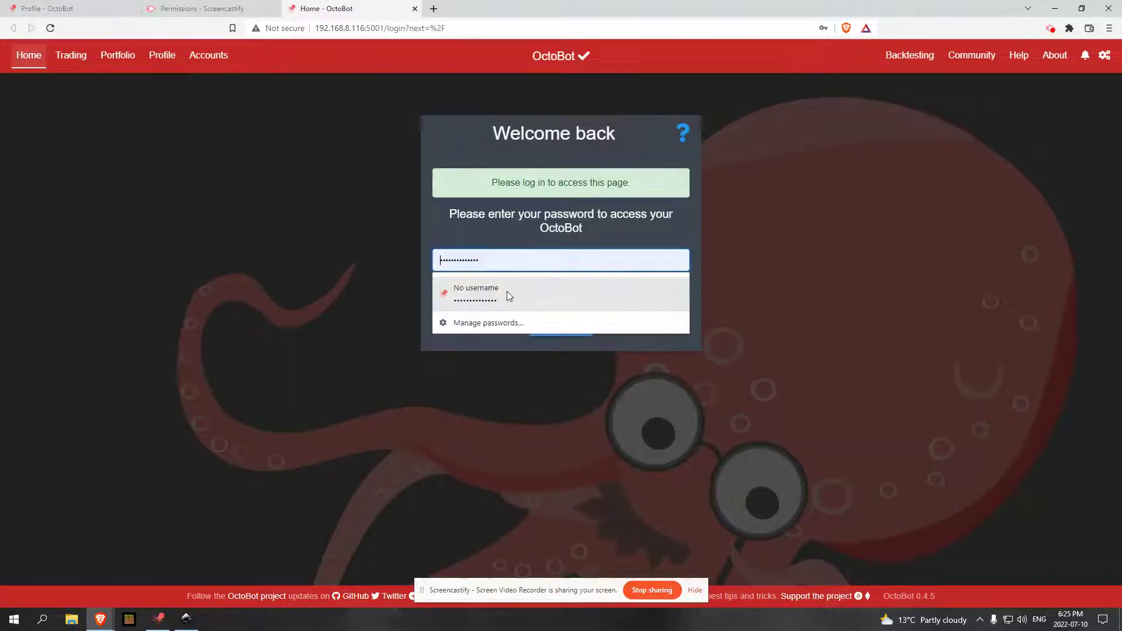
left_click(507, 295)
left_click(569, 323)
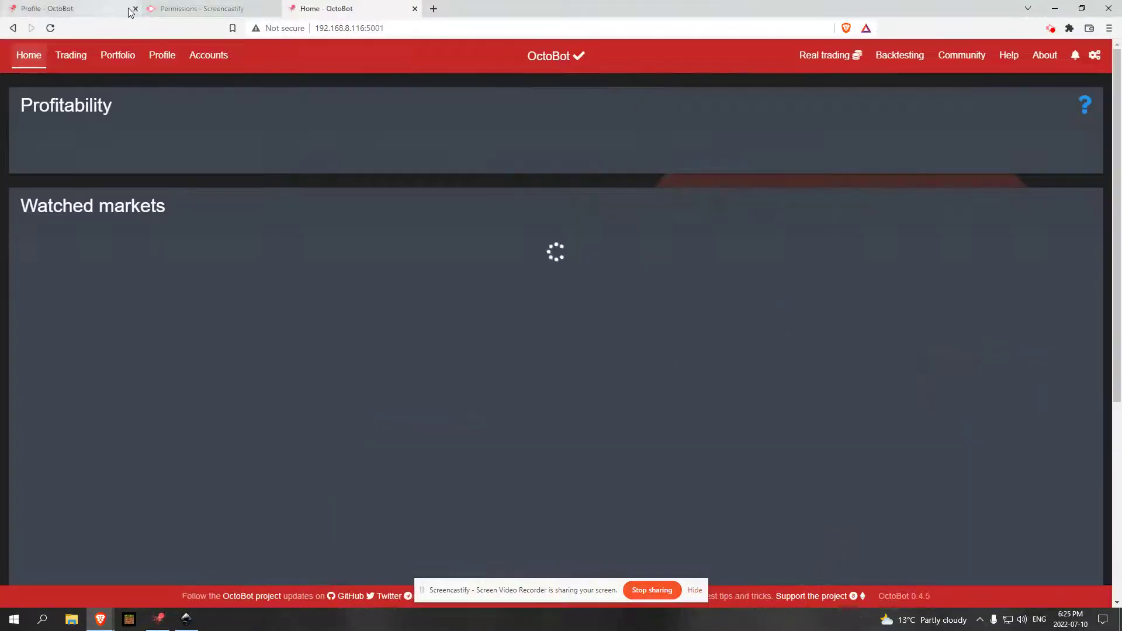
left_click(135, 9)
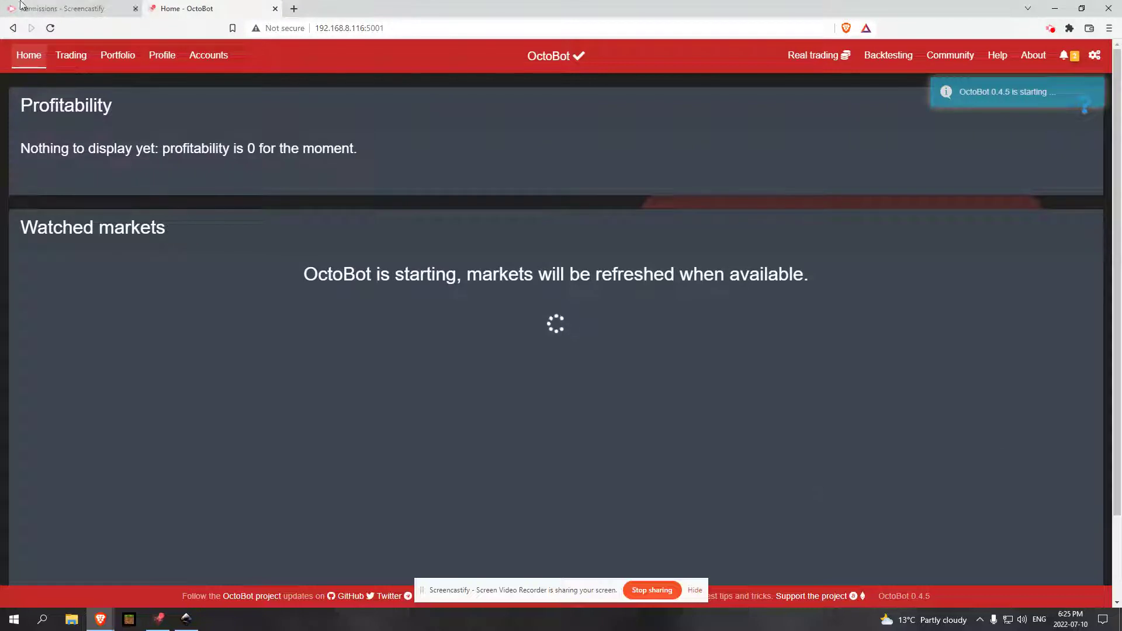
- Read the two Binance websocket errors in Event logs, then confirm ArbitrageTradingMode is activated in Profile
left_click(1065, 55)
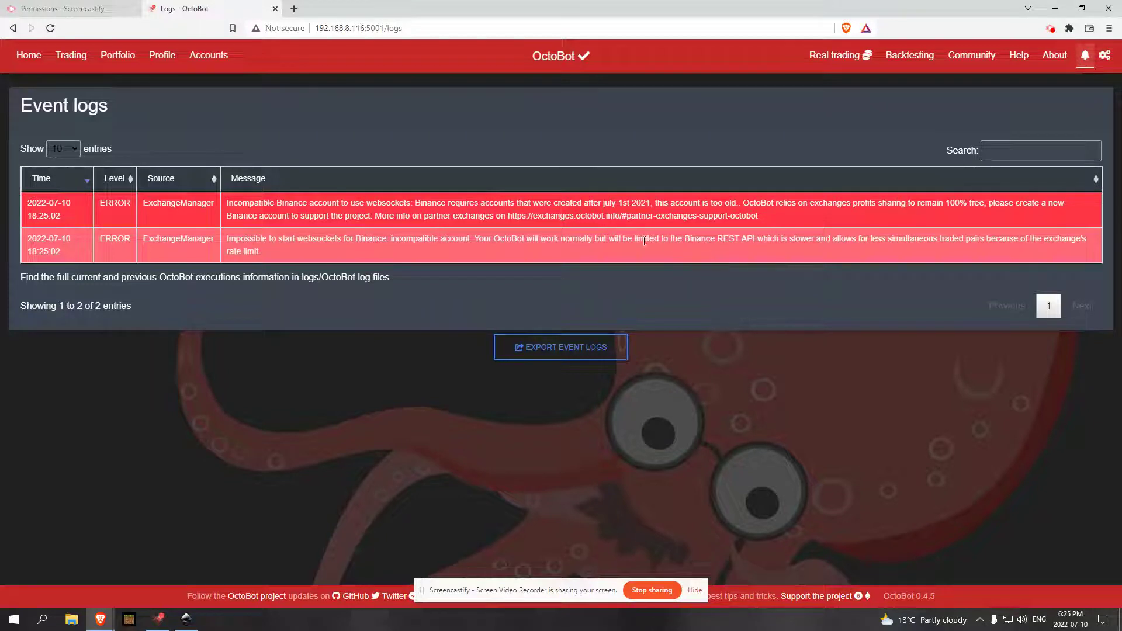
left_click(167, 62)
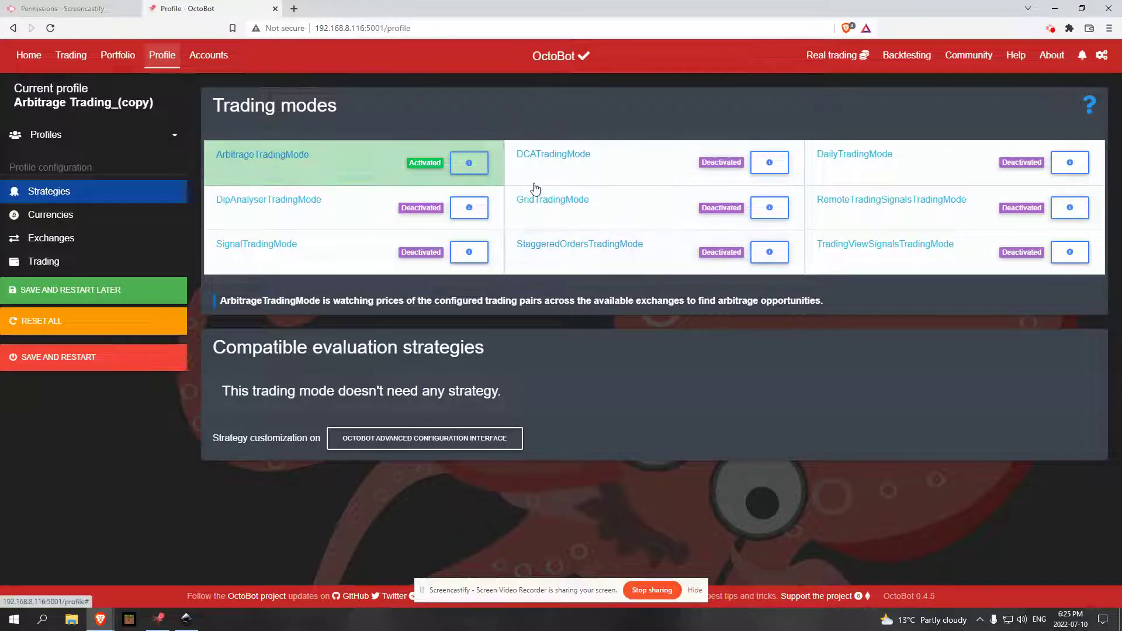
- Open the Binance BTC/USDT chart from Trading and keep it at the 1m time frame
left_click(64, 58)
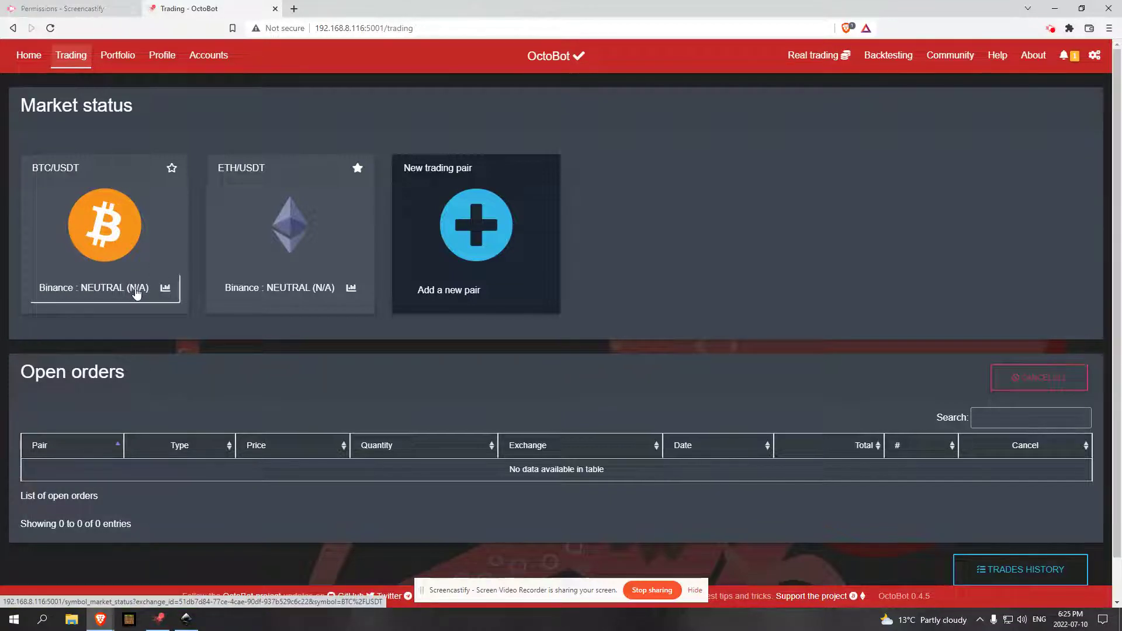
left_click(131, 287)
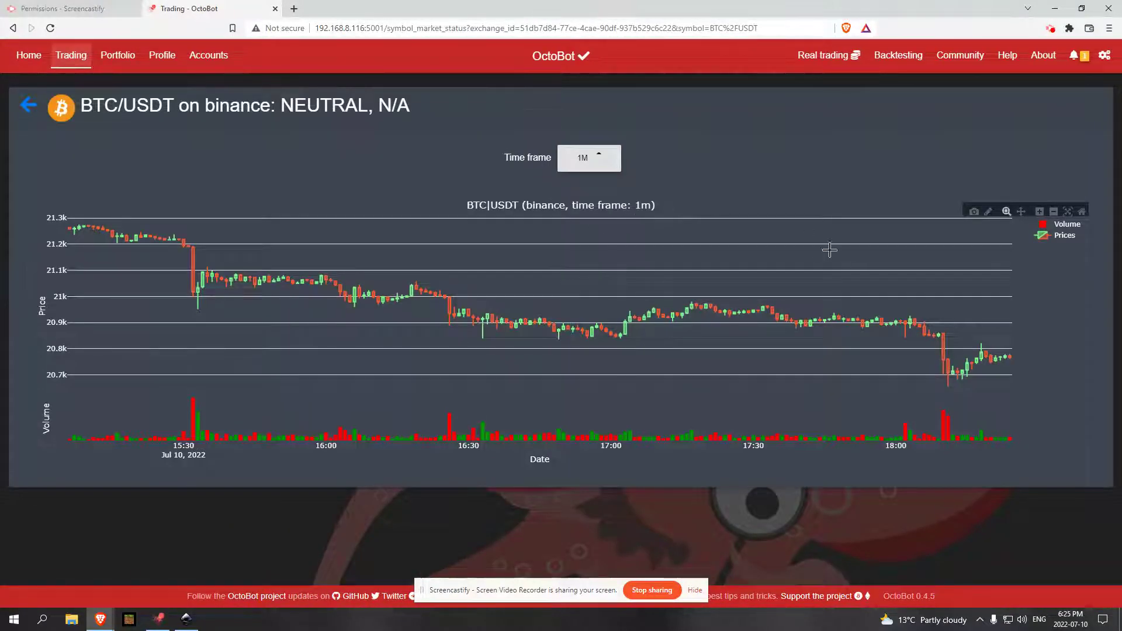
left_click(588, 159)
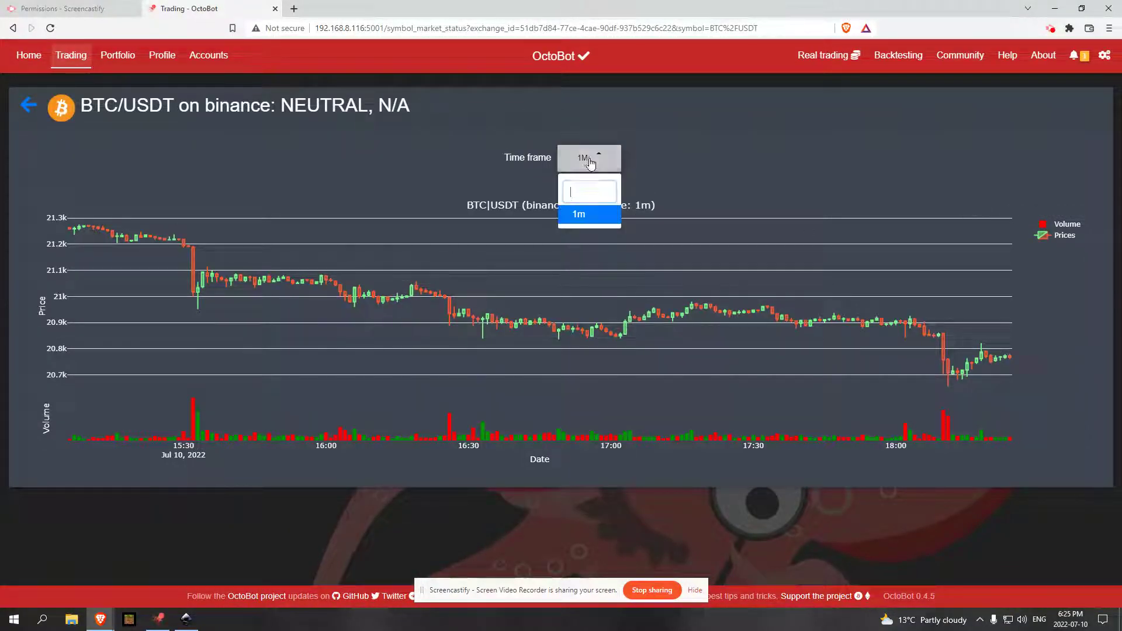
left_click(580, 221)
left_click(585, 160)
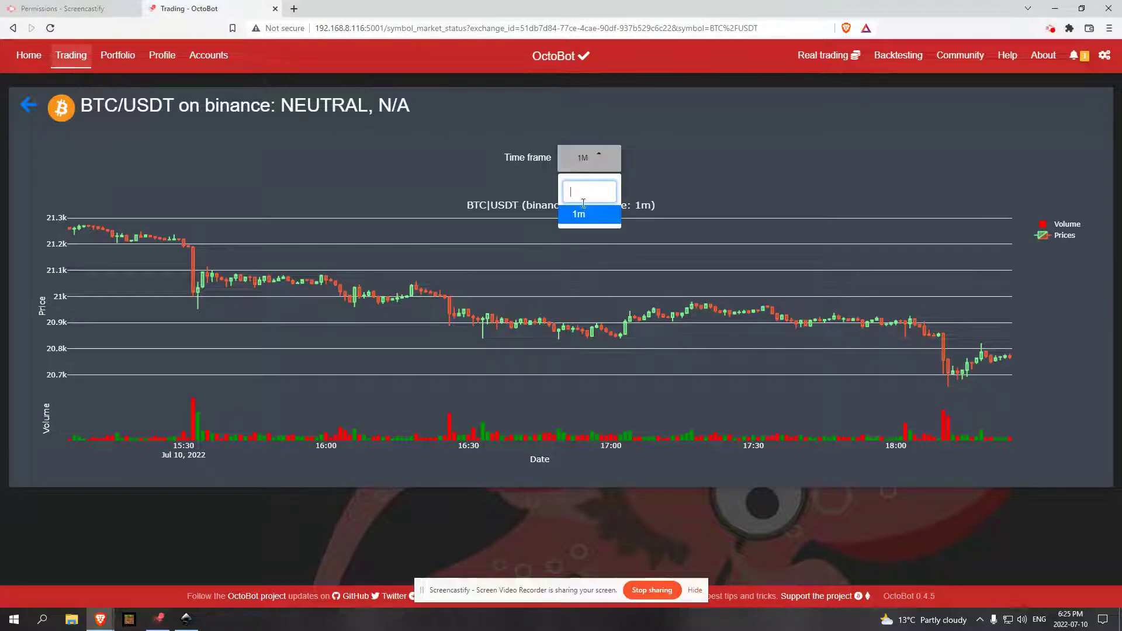
left_click(580, 217)
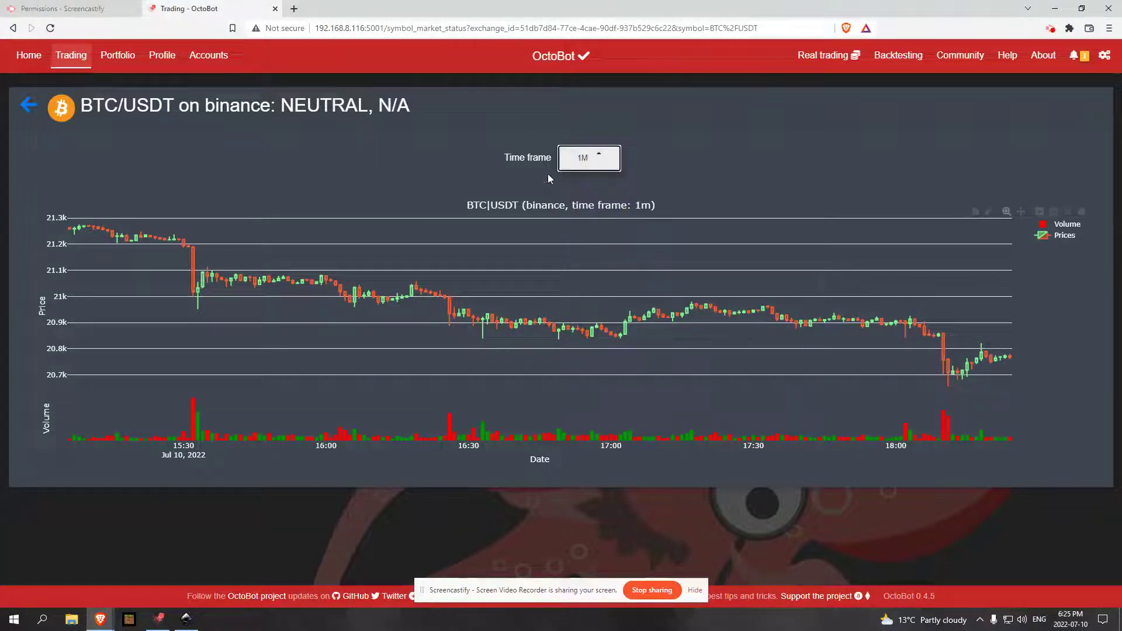
left_click(583, 165)
left_click(579, 214)
- Visit Home and the 0 USDT Portfolio, then open the Binance ETH/USDT chart
left_click(32, 57)
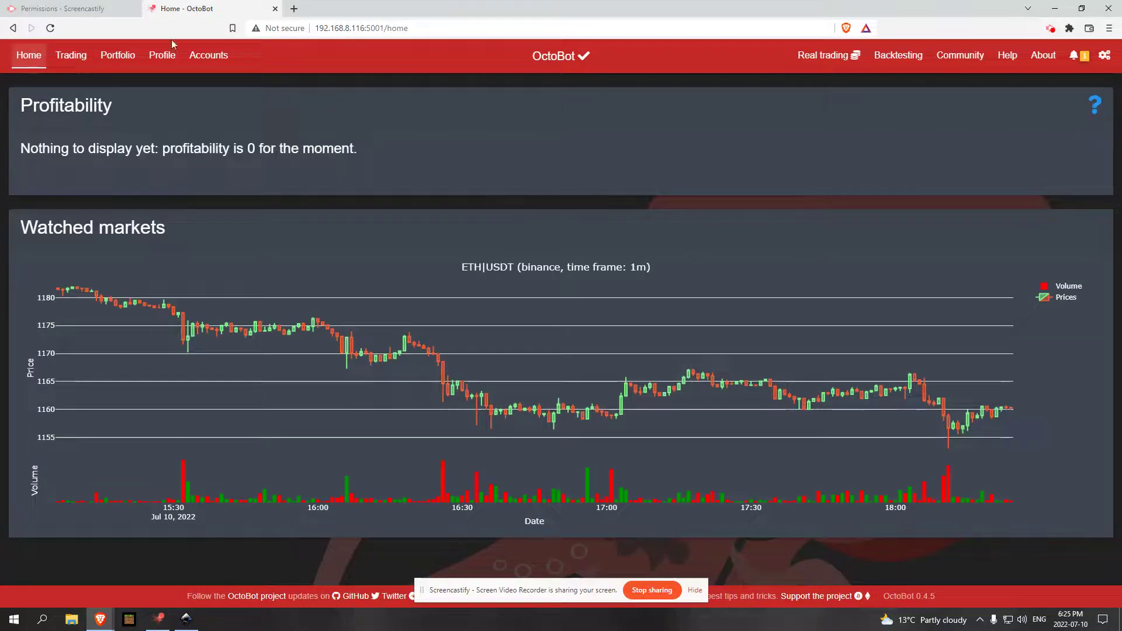
left_click(77, 55)
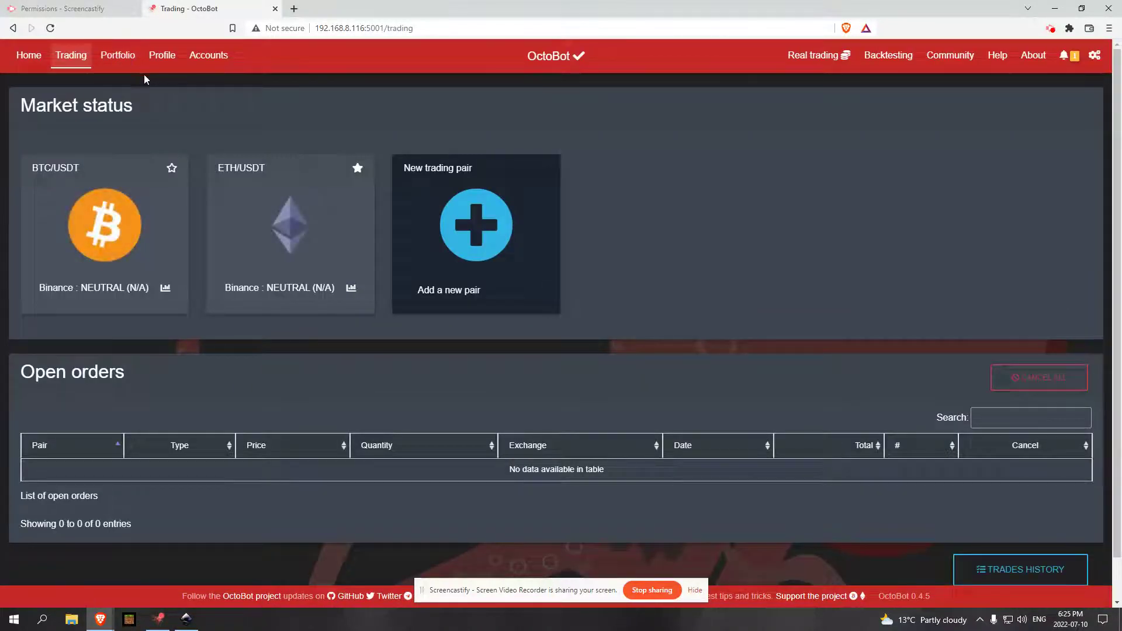
left_click(127, 66)
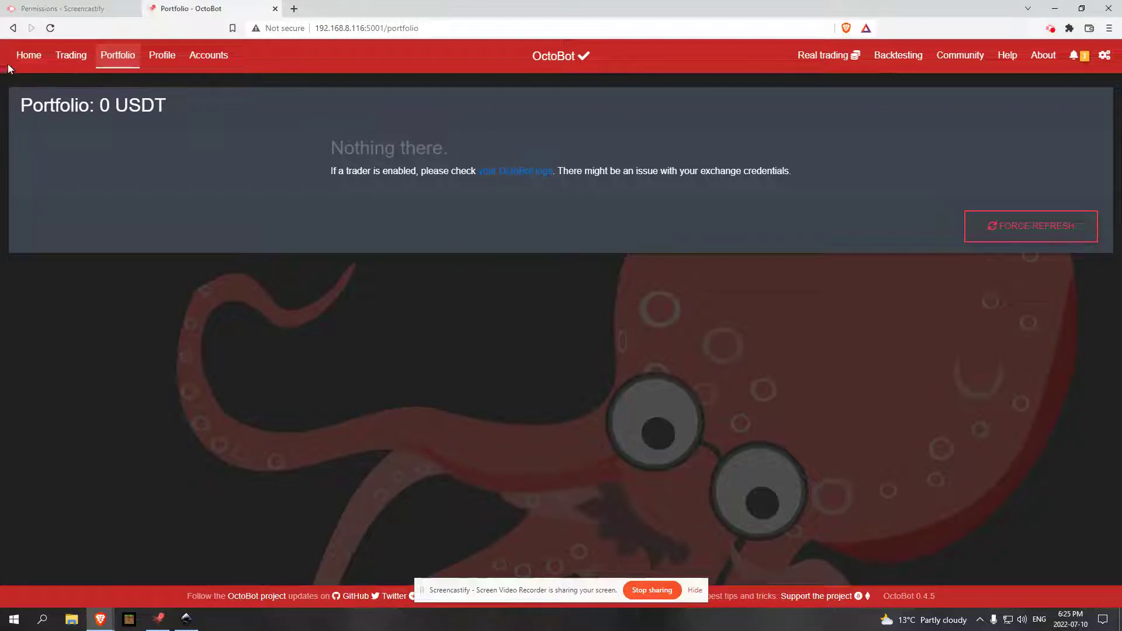
left_click(72, 61)
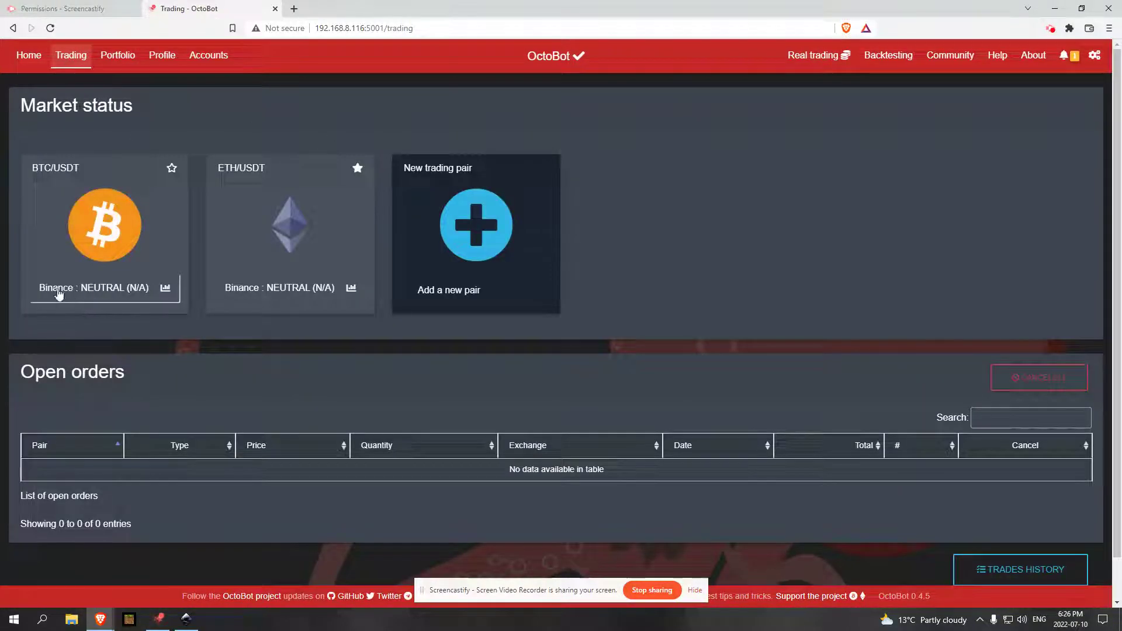
left_click(351, 288)
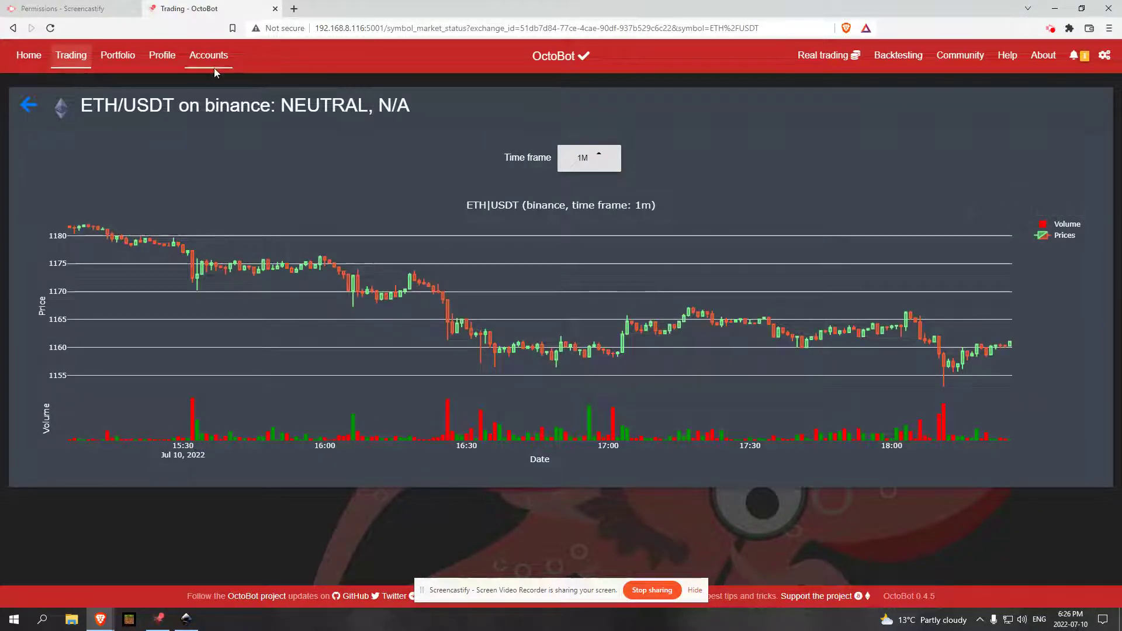
- Turn off Bybit's Enabled toggle in Accounts and save with Restart Later
left_click(211, 57)
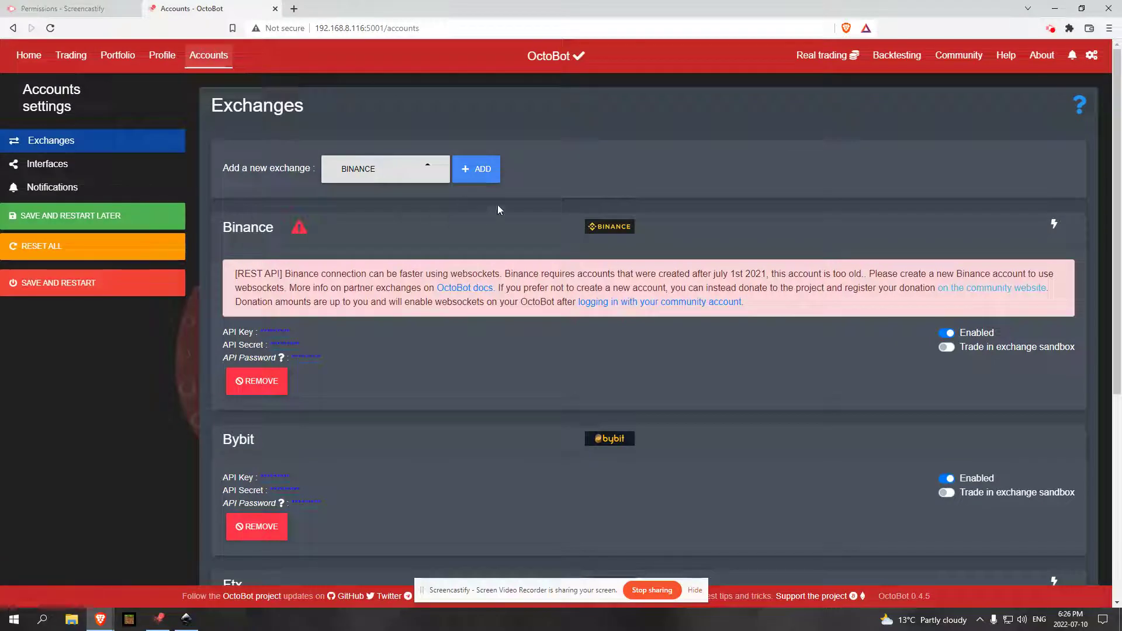
scroll(524, 322, "down", 2)
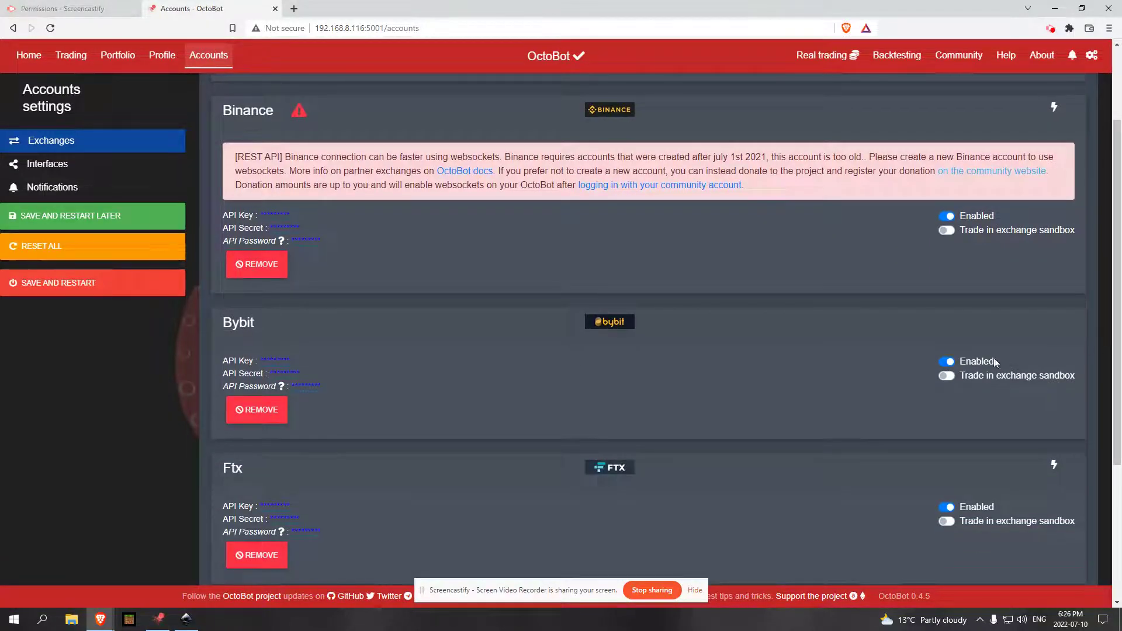
left_click(949, 362)
scroll(539, 356, "down", 4)
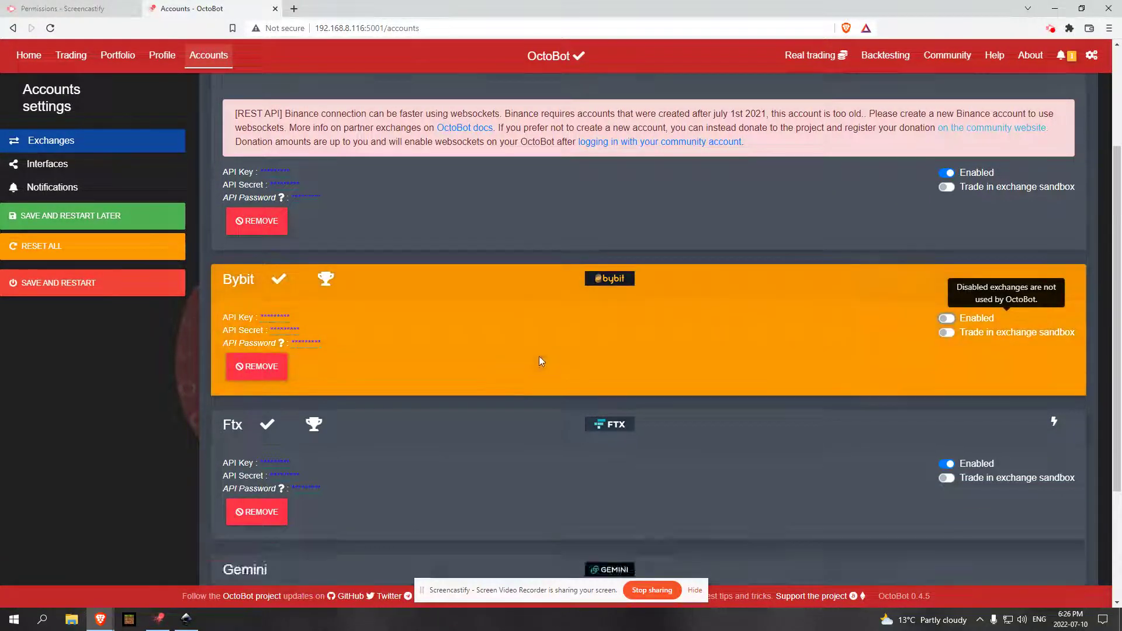
double_click(943, 289)
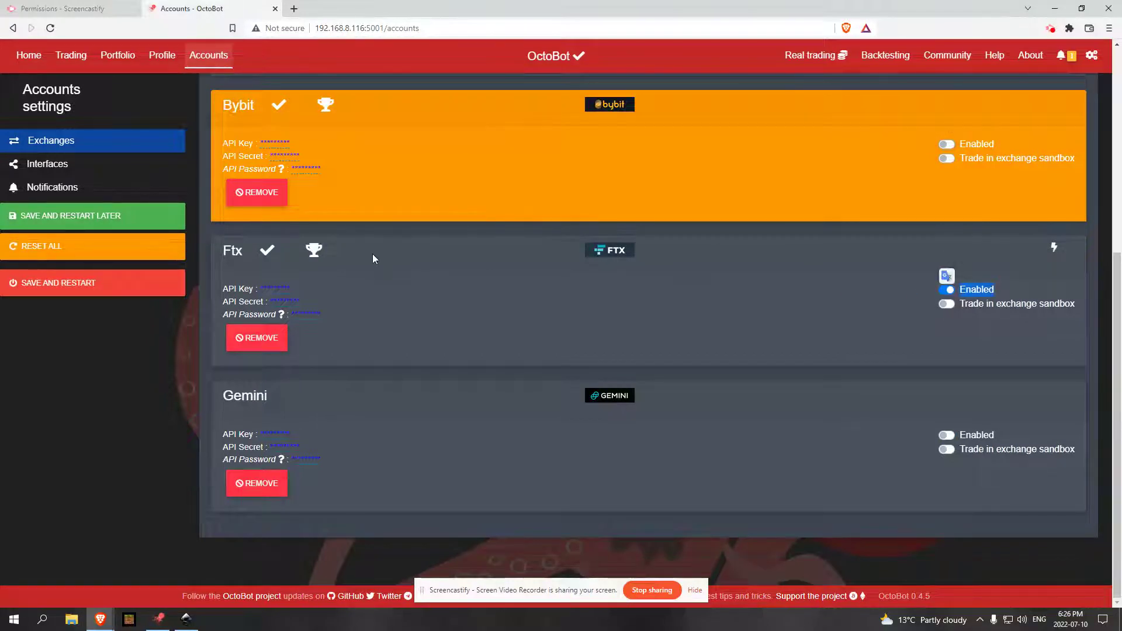
scroll(373, 253, "up", 2)
left_click(118, 229)
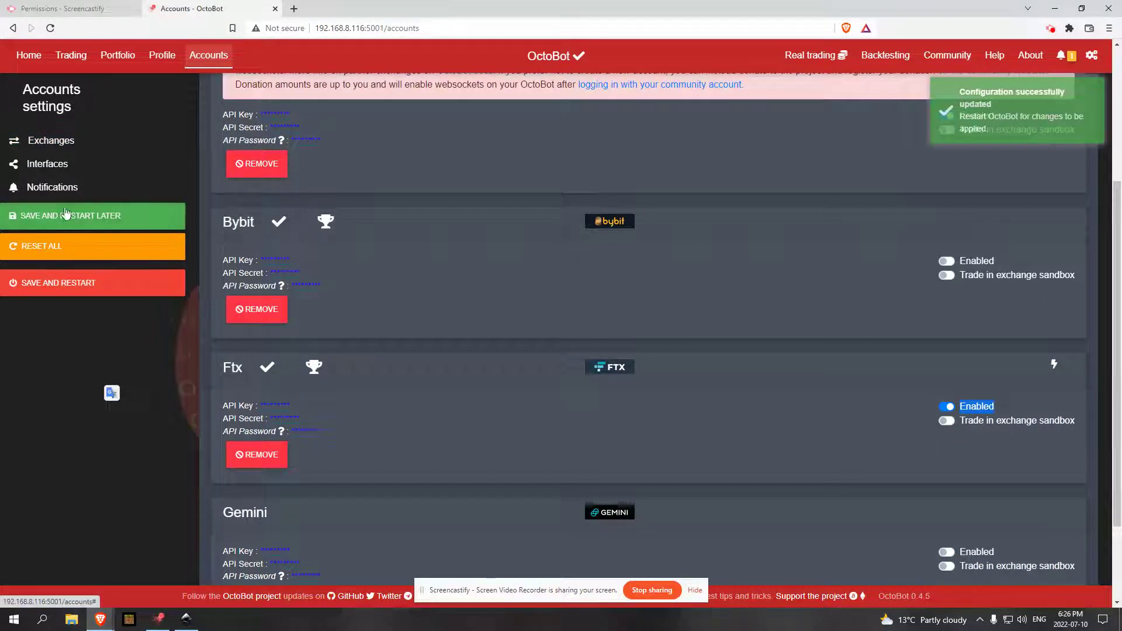
- Scroll back up to read the Binance account-too-old websocket warning
scroll(466, 237, "up", 2)
scroll(466, 236, "up", 2)
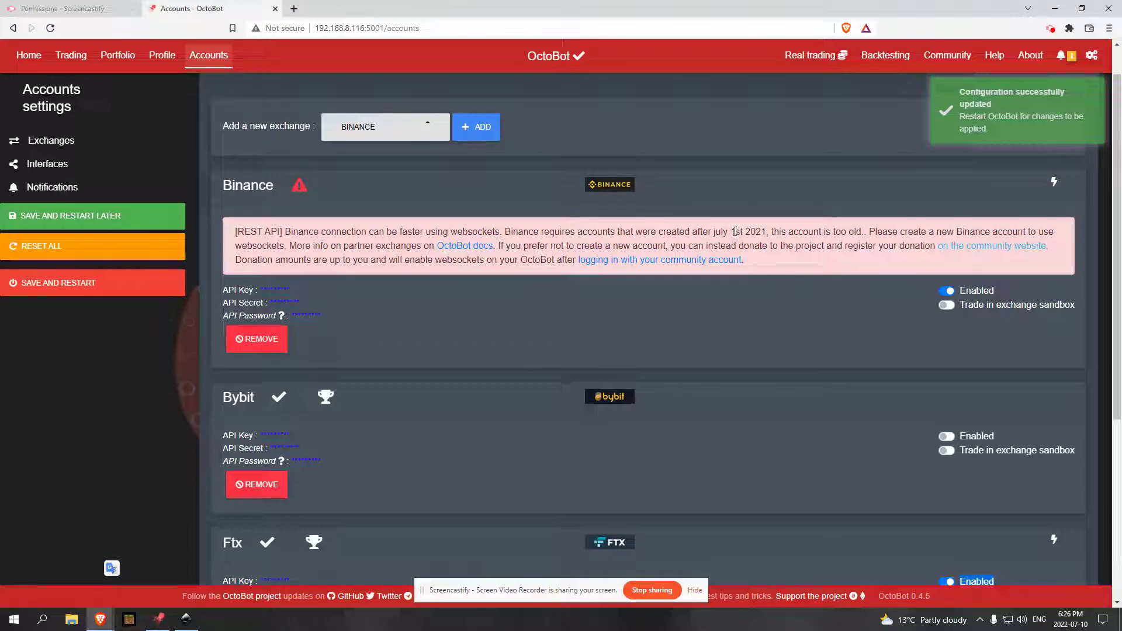
left_click_drag(734, 232, 773, 231)
left_click(767, 231)
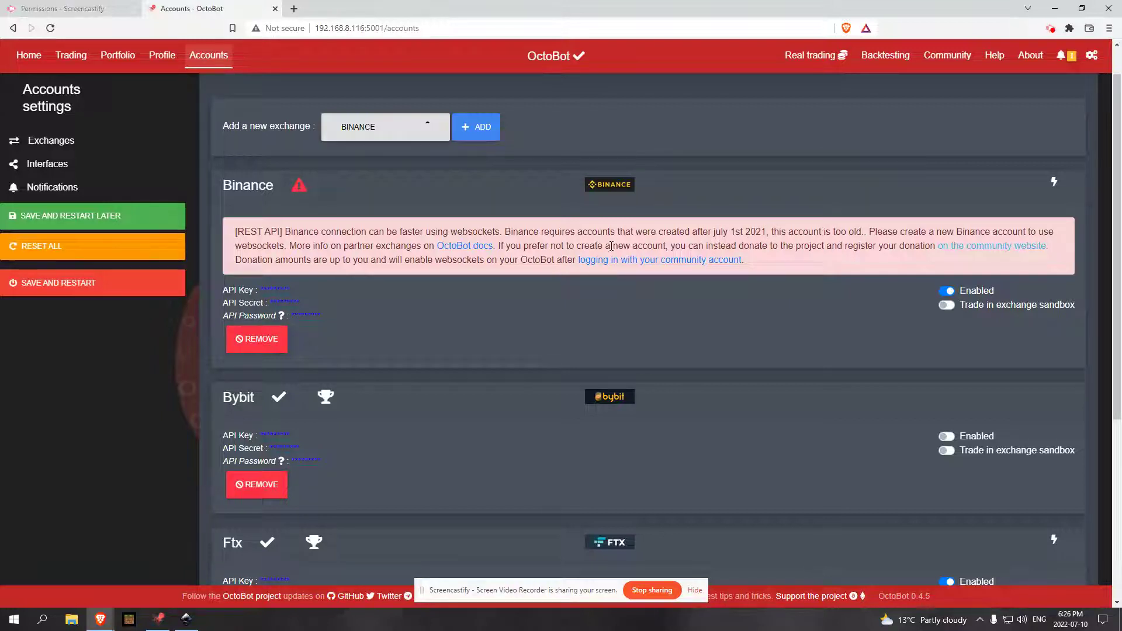
scroll(438, 240, "up", 1)
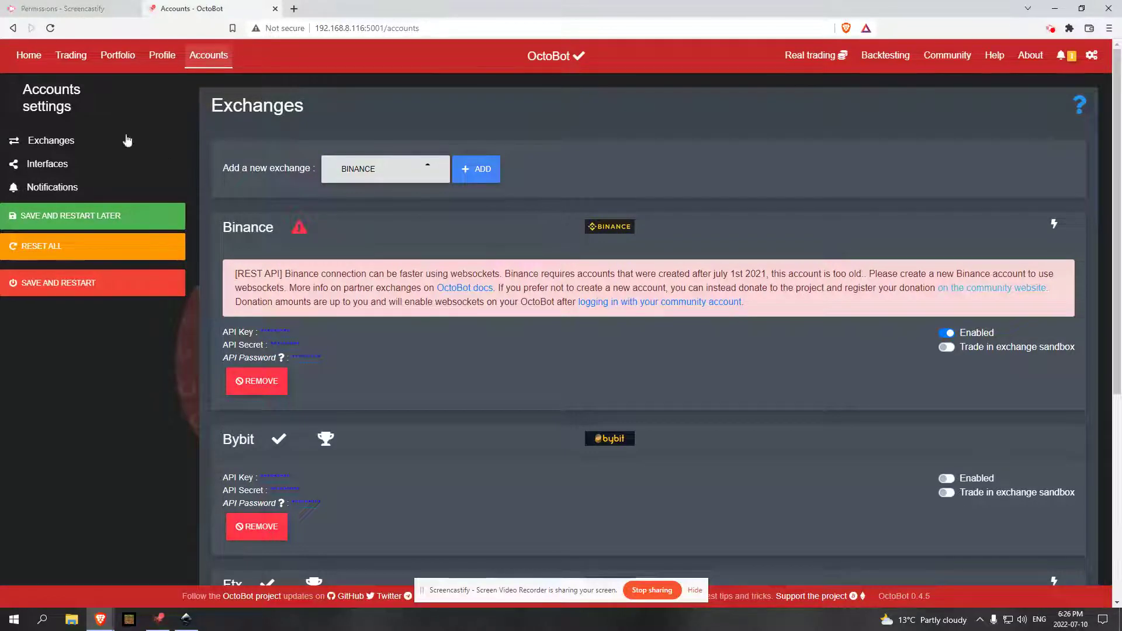
- From the profile's exchanges, go to Accounts and expand the 'Add a new exchange' list showing okx, kucoin and hollaex
left_click(71, 56)
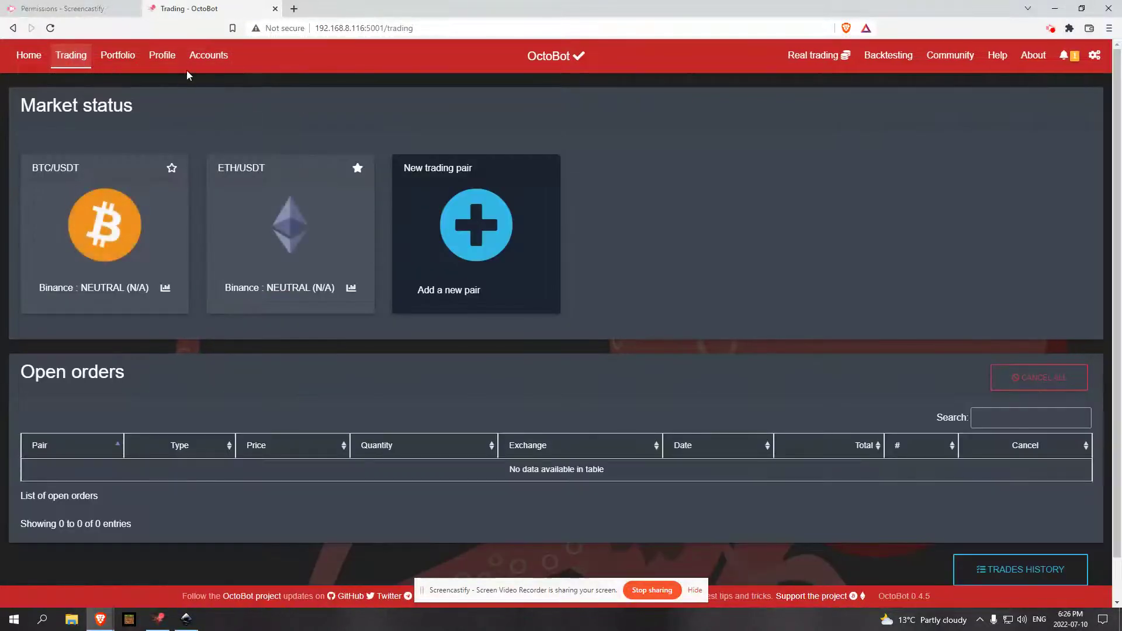
left_click(162, 57)
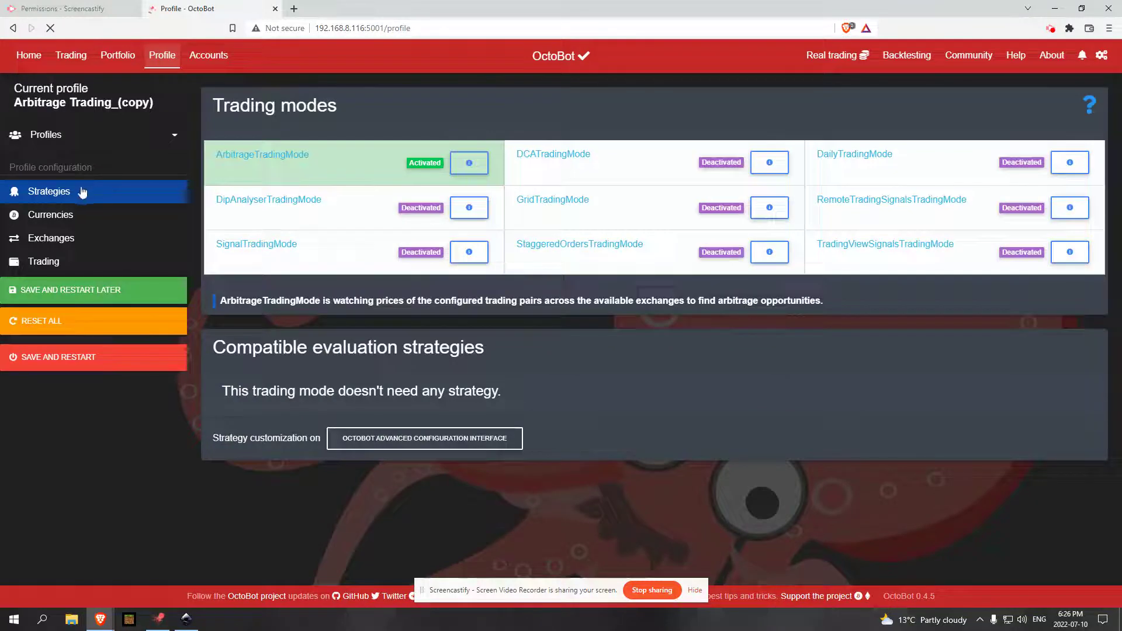
left_click(75, 236)
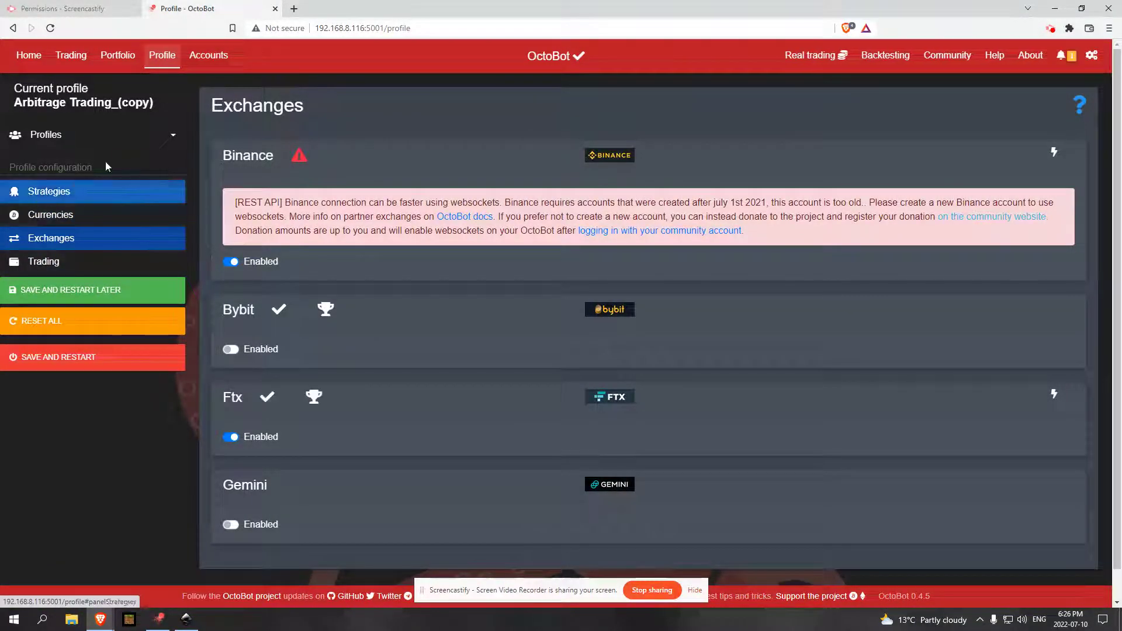
left_click(207, 56)
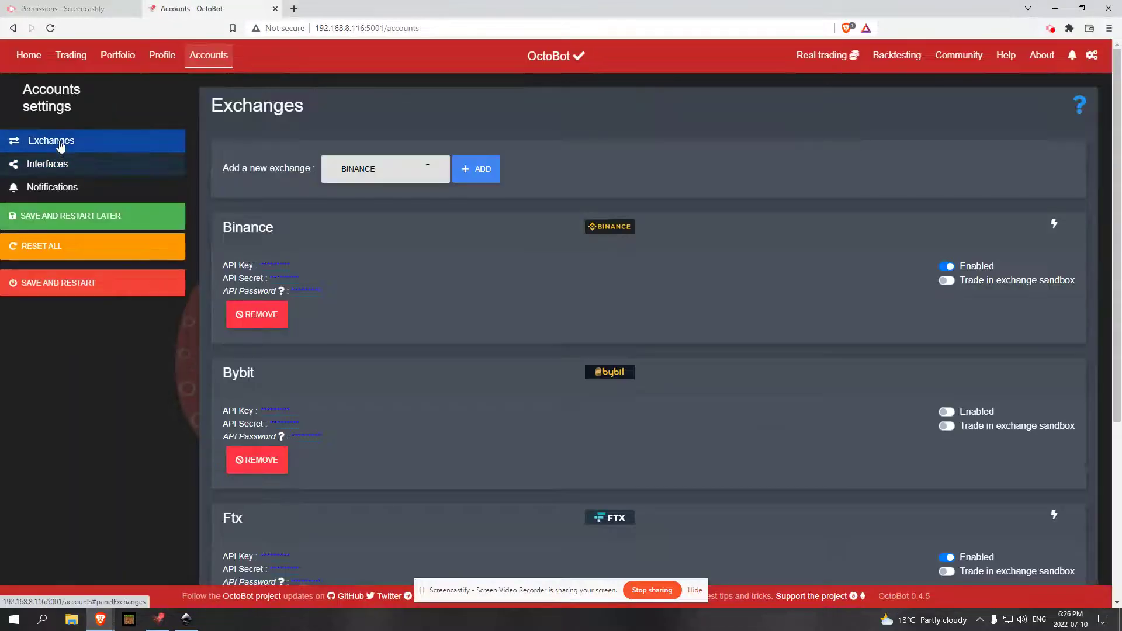
left_click(411, 169)
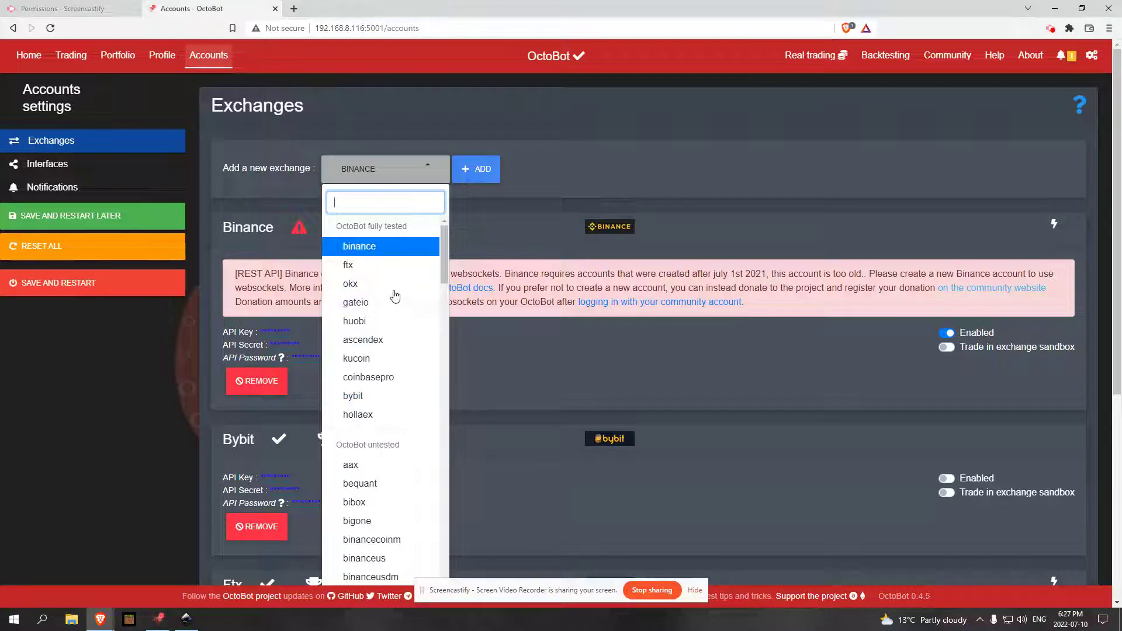
scroll(389, 313, "down", 1)
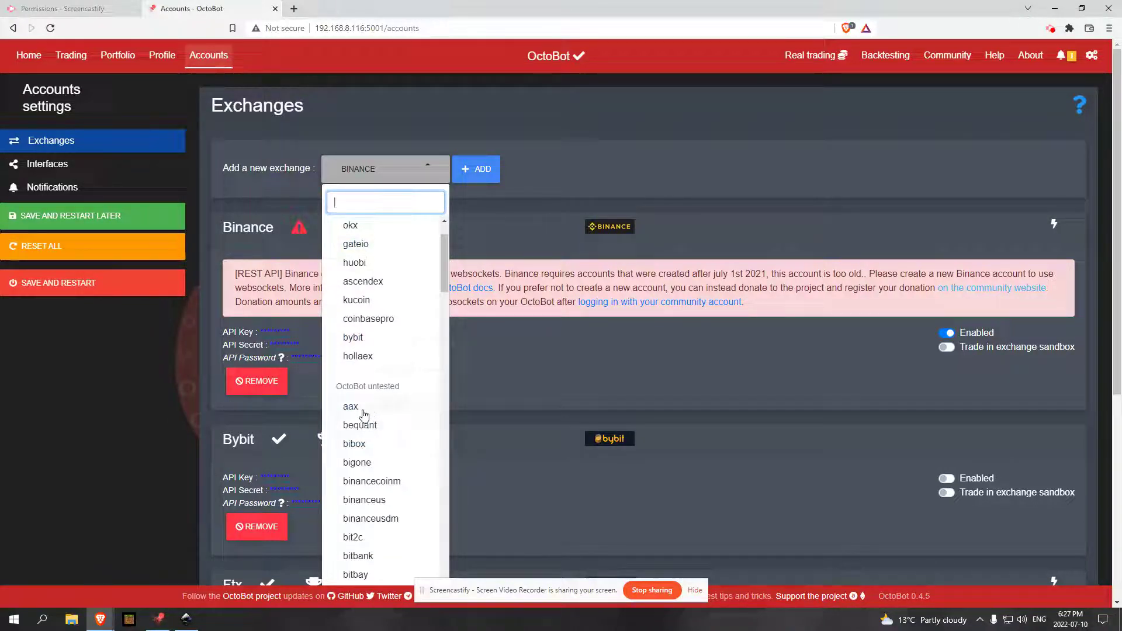
scroll(367, 418, "down", 1)
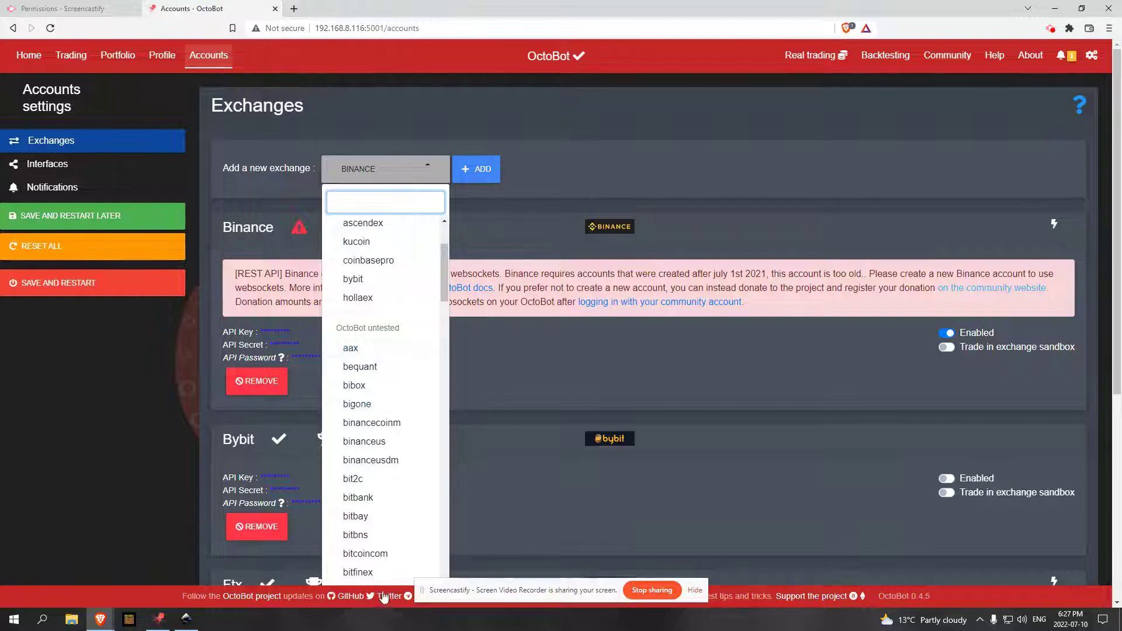
scroll(392, 313, "down", 1)
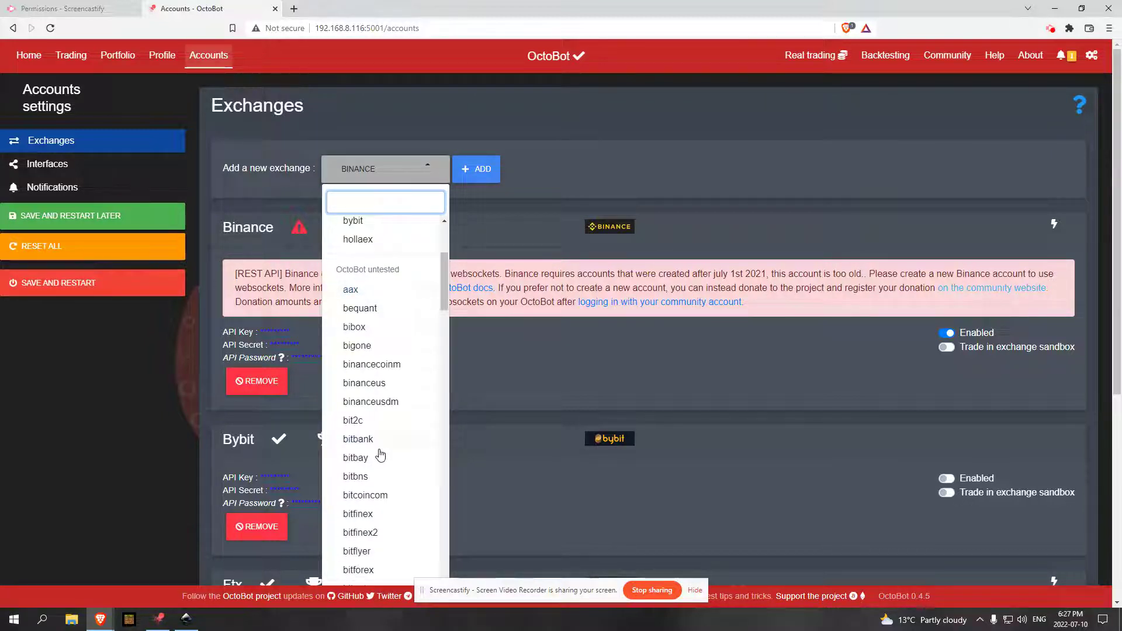
scroll(380, 455, "down", 3)
scroll(388, 506, "up", 4)
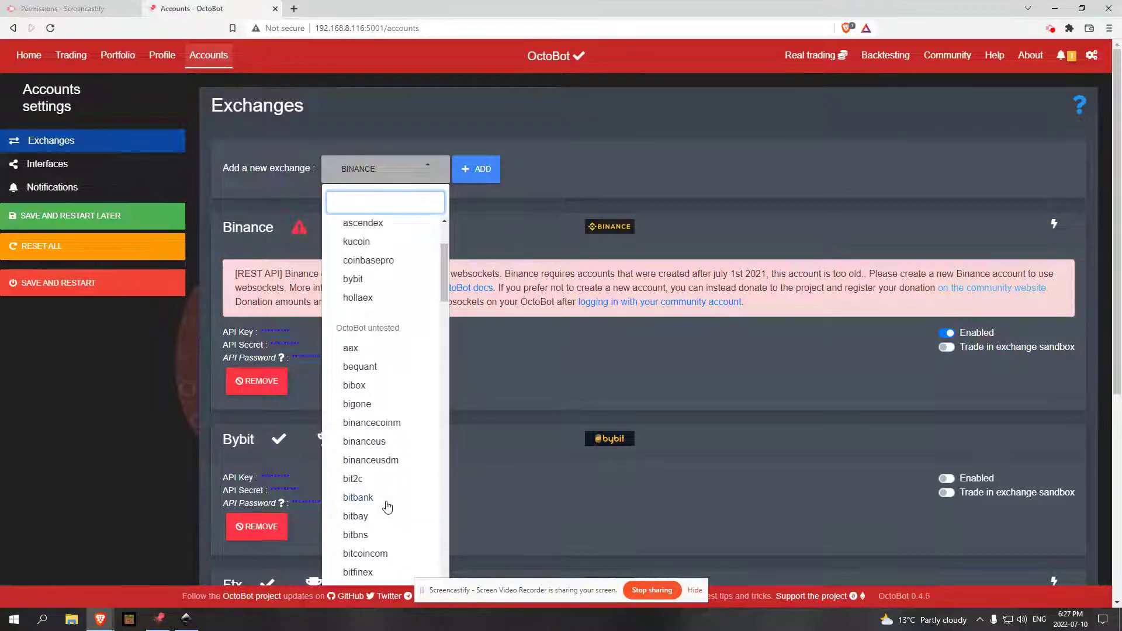
scroll(390, 483, "up", 2)
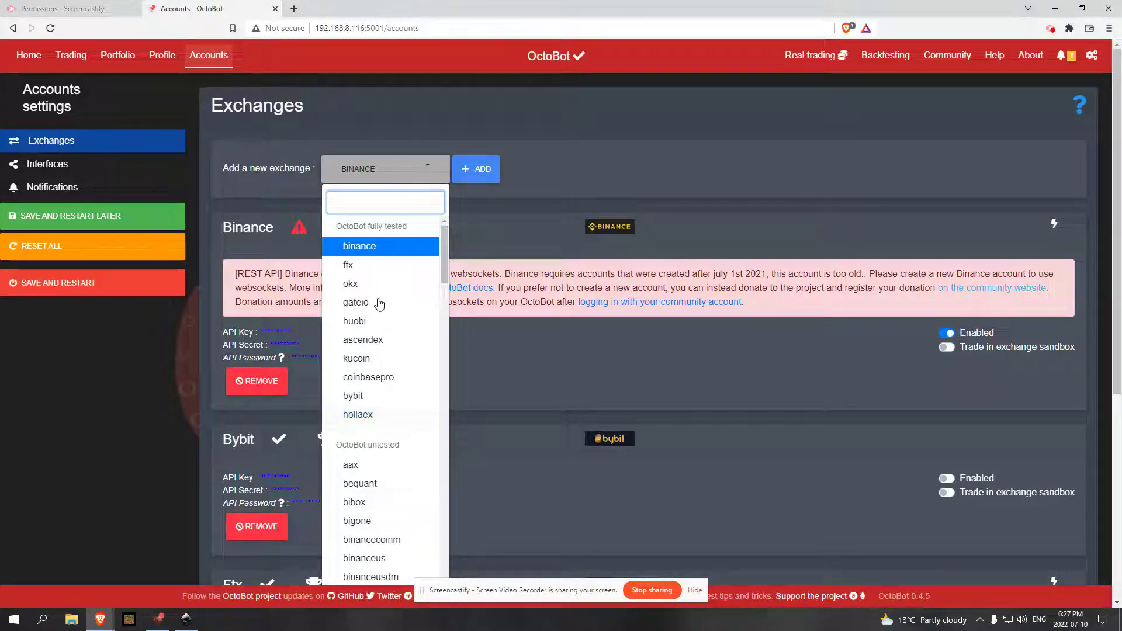